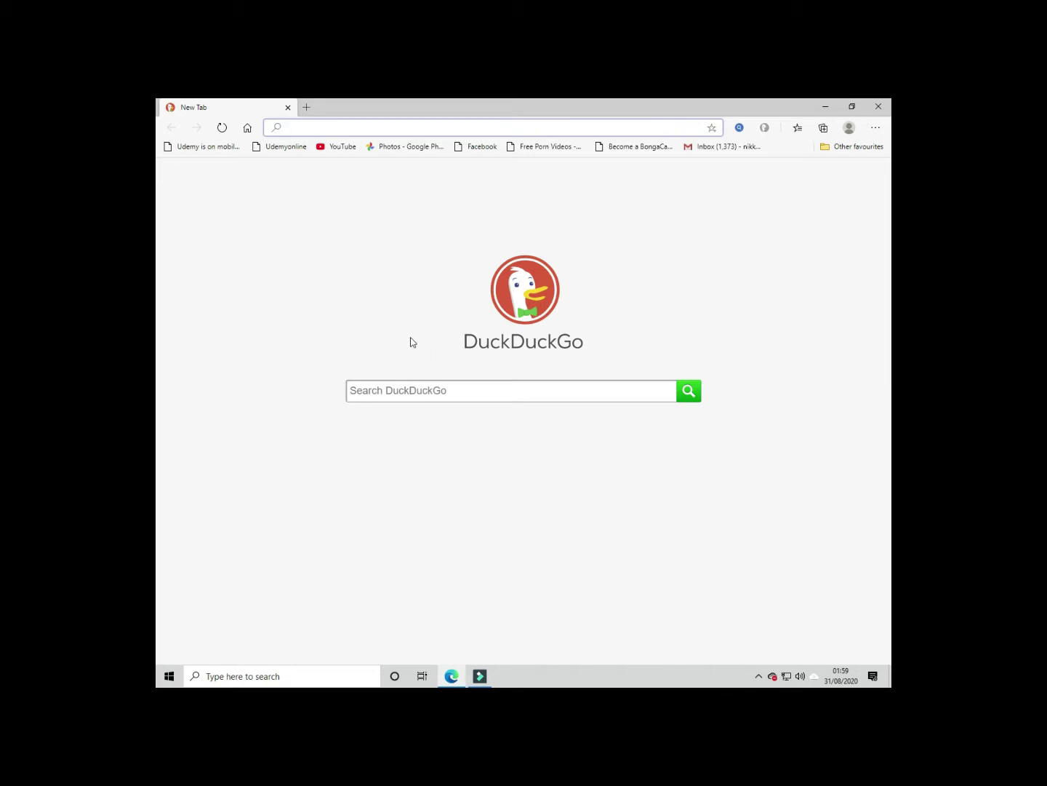
Search DuckDuckGo for "language learner netflix" and open the Chrome Web Store result for Language Learning with Netflix.
{"action": "left_click", "coordinate": [421, 384]}
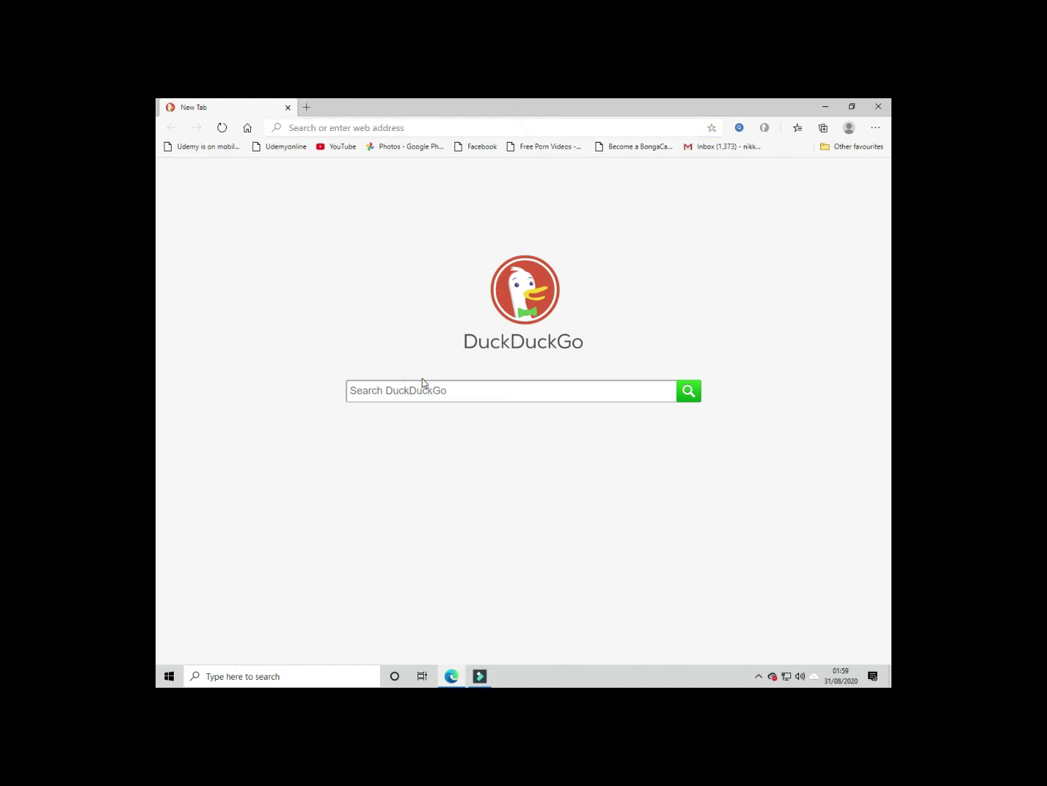
{"action": "type", "text": "language learner netflix"}
{"action": "key", "text": "Return"}
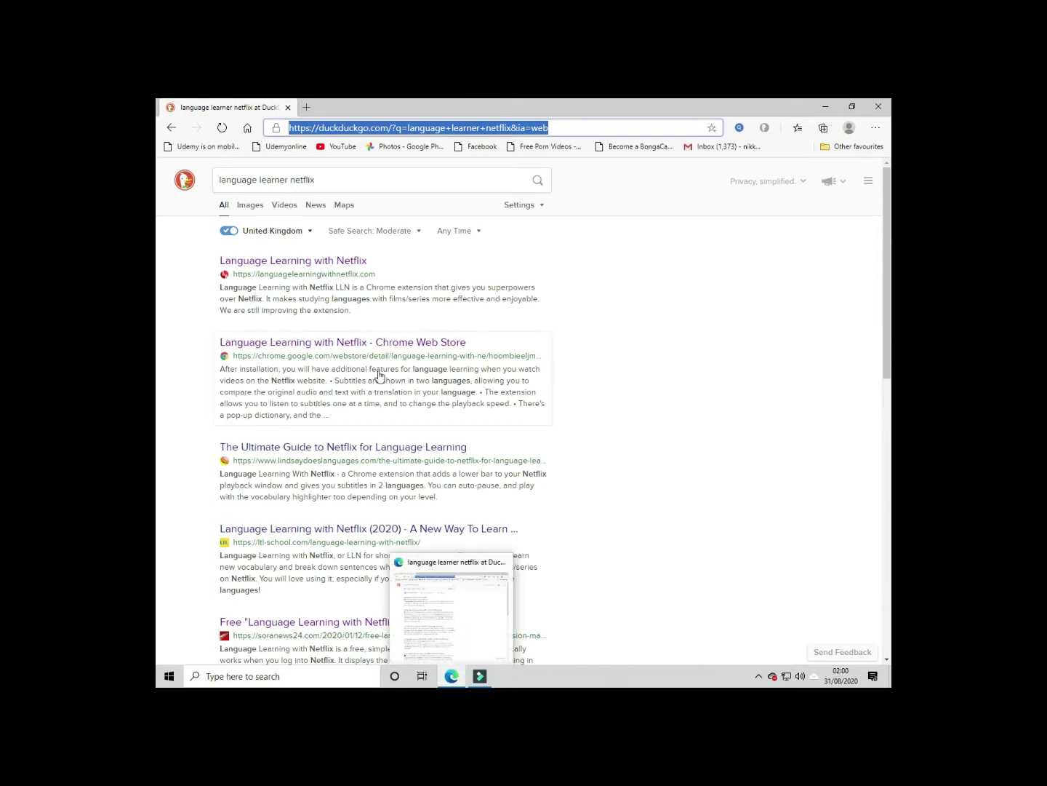
{"action": "left_click", "coordinate": [353, 343]}
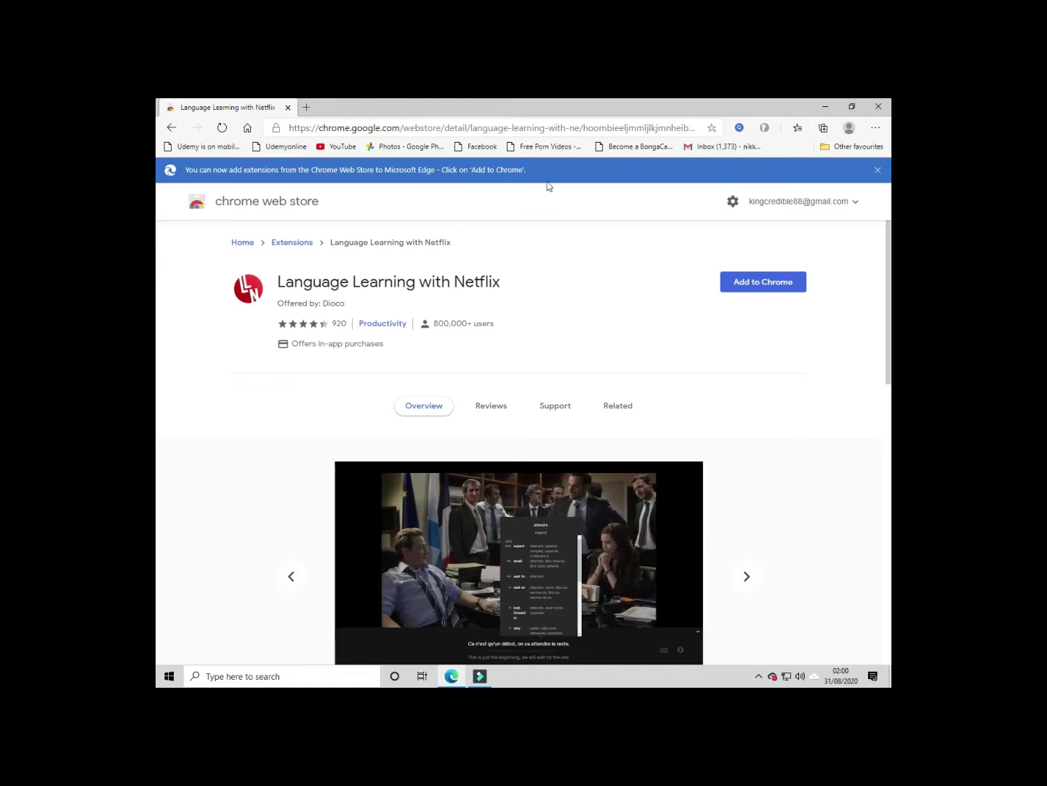
Add the Language Learning with Netflix extension to the browser and close its setup instructions page.
{"action": "left_click", "coordinate": [877, 170]}
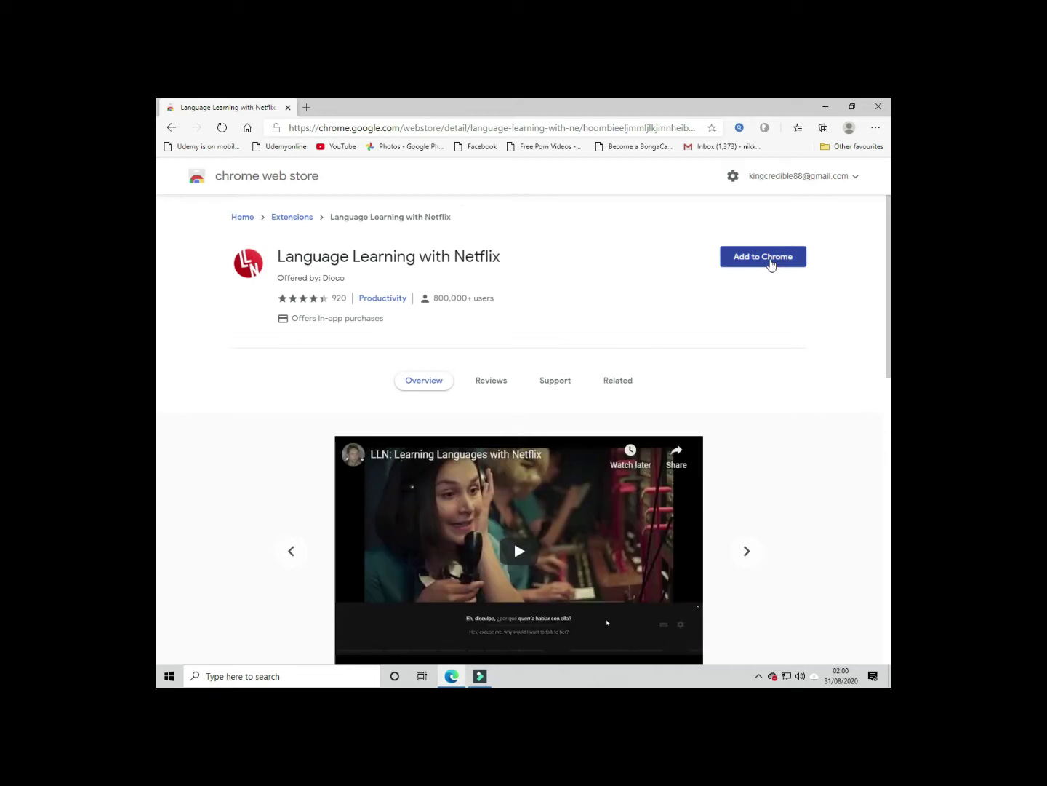
{"action": "left_click", "coordinate": [771, 264]}
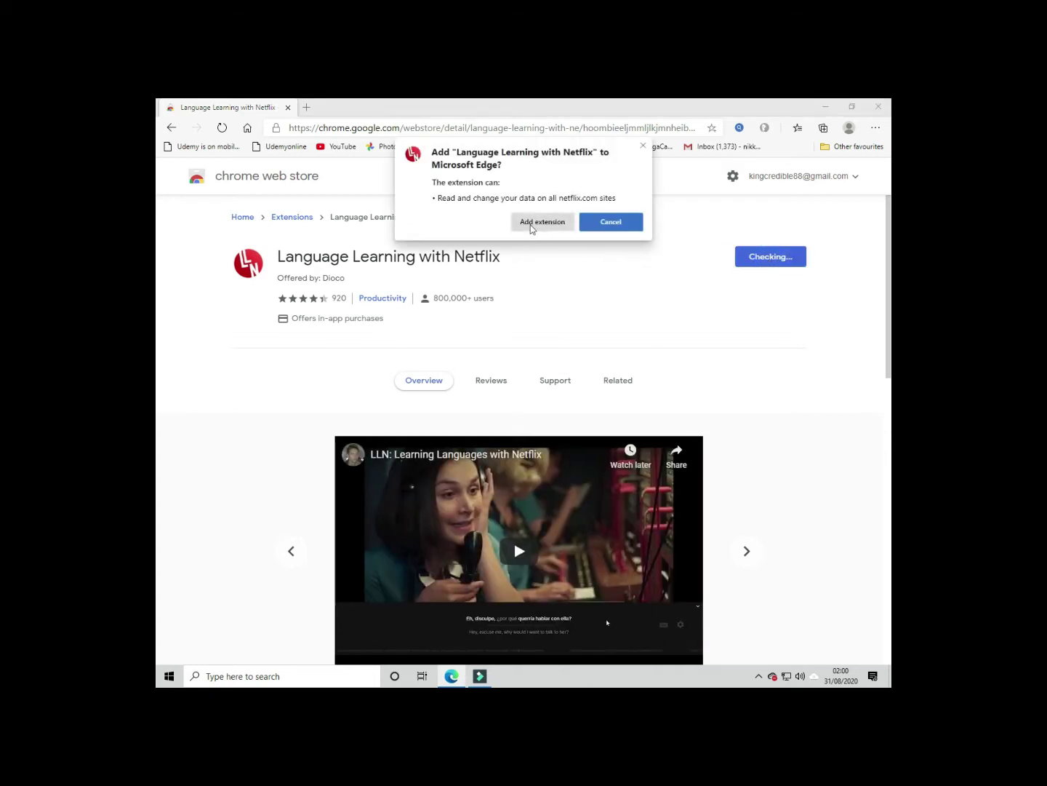
{"action": "left_click", "coordinate": [542, 221]}
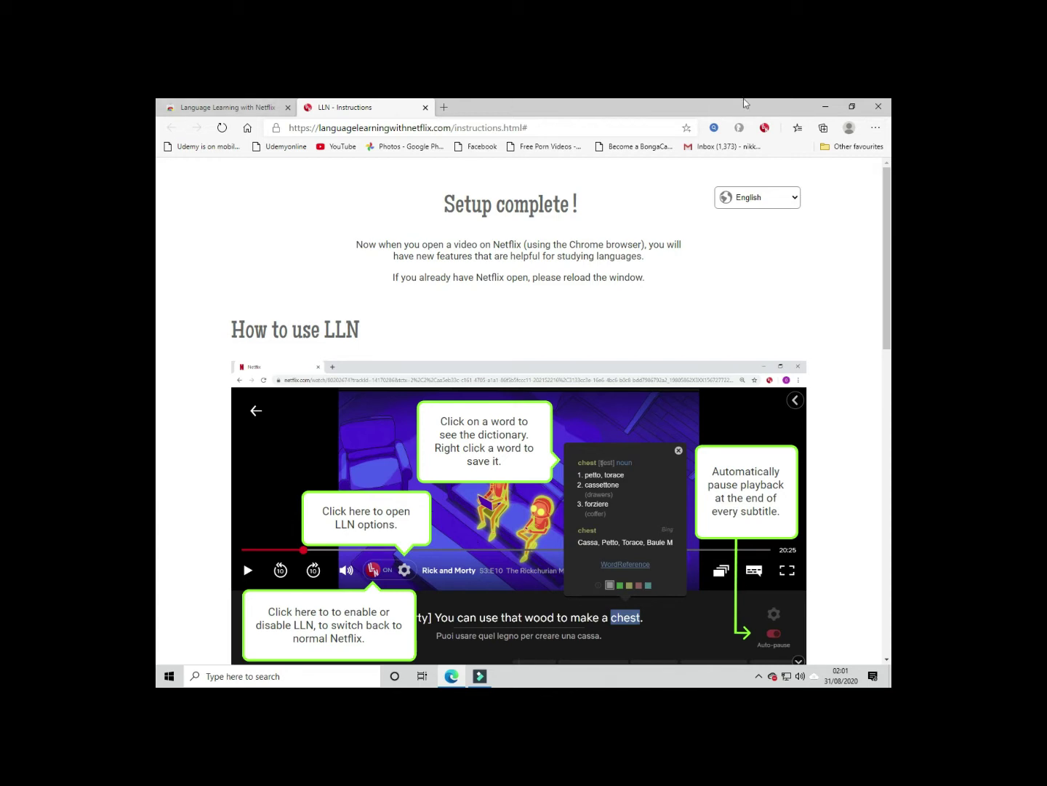
{"action": "left_click", "coordinate": [425, 107]}
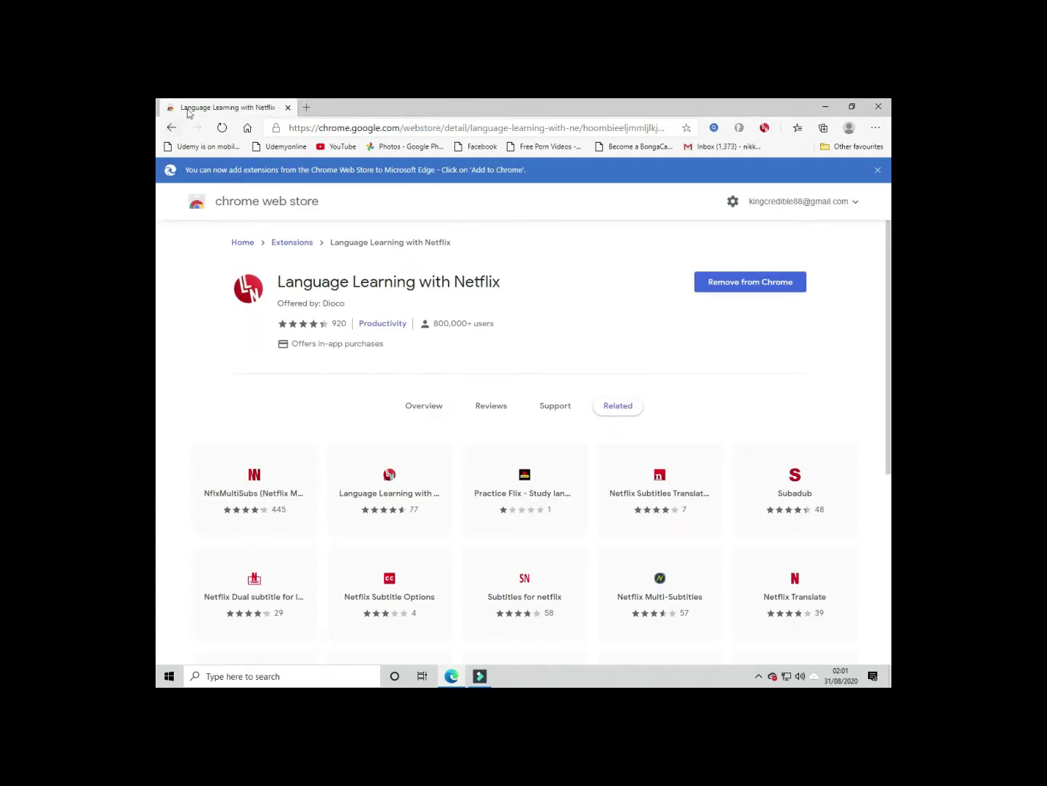
Open YouTube and review the browser's installed extensions, including the store page of DuckDuckGo New Tab.
{"action": "left_click", "coordinate": [342, 146]}
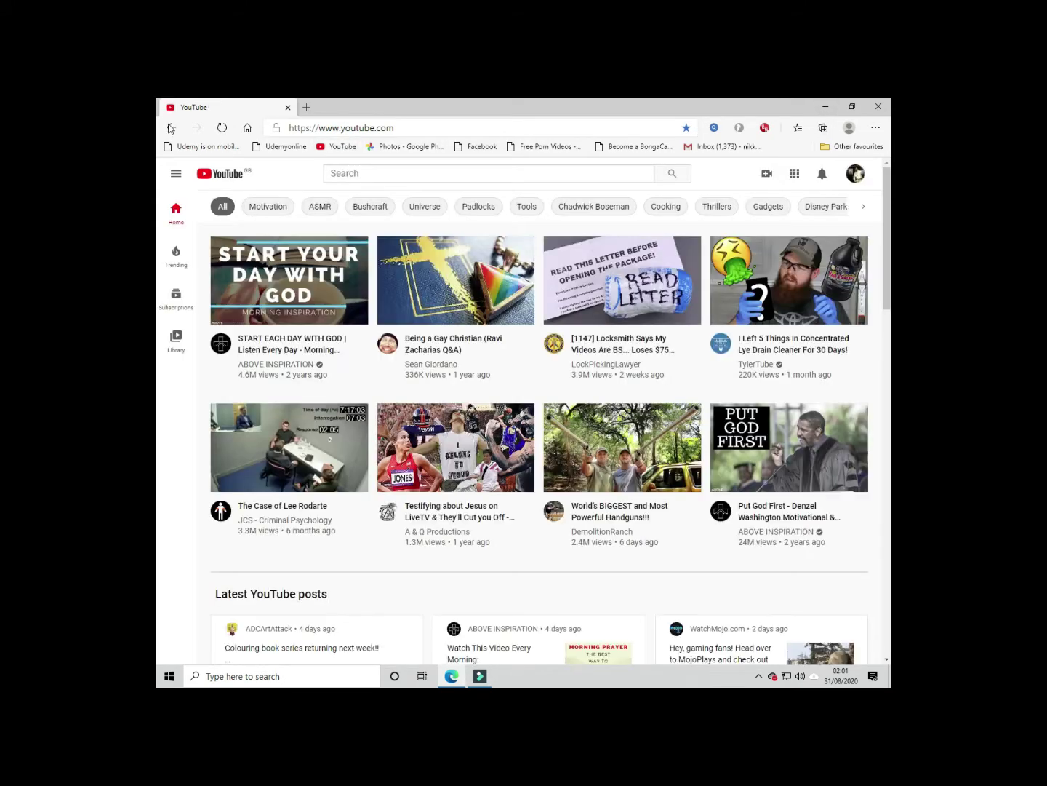
{"action": "left_click", "coordinate": [875, 130]}
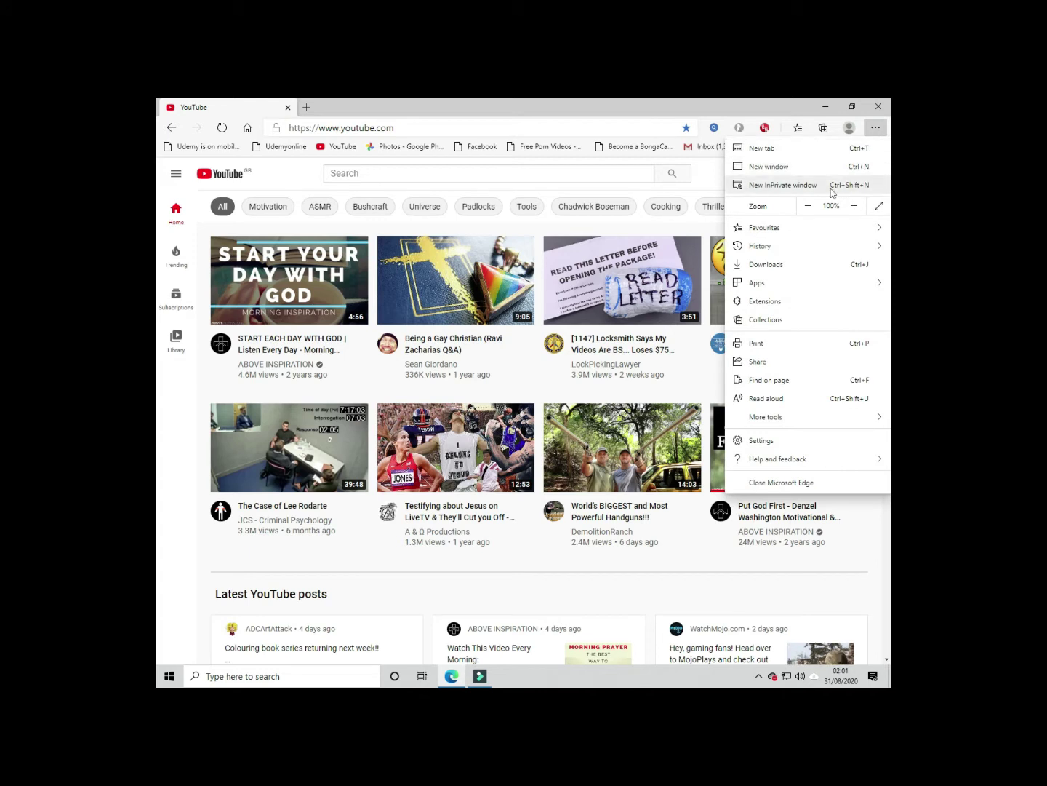
{"action": "left_click", "coordinate": [815, 302]}
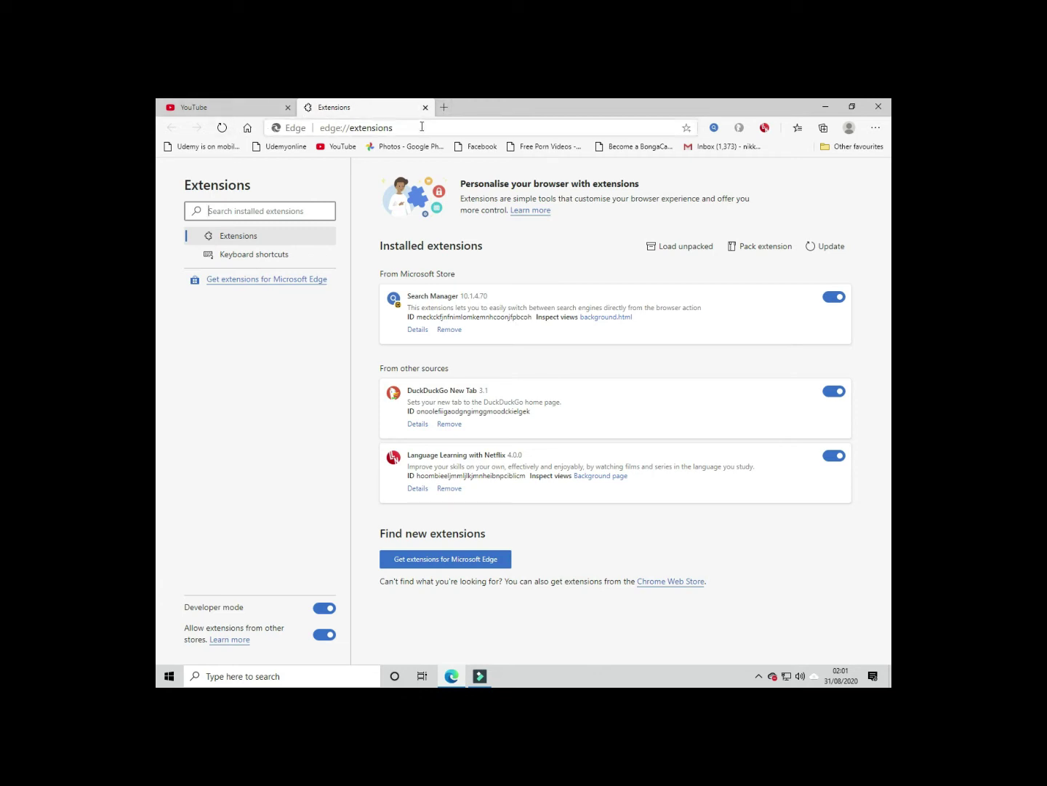
{"action": "right_click", "coordinate": [737, 130]}
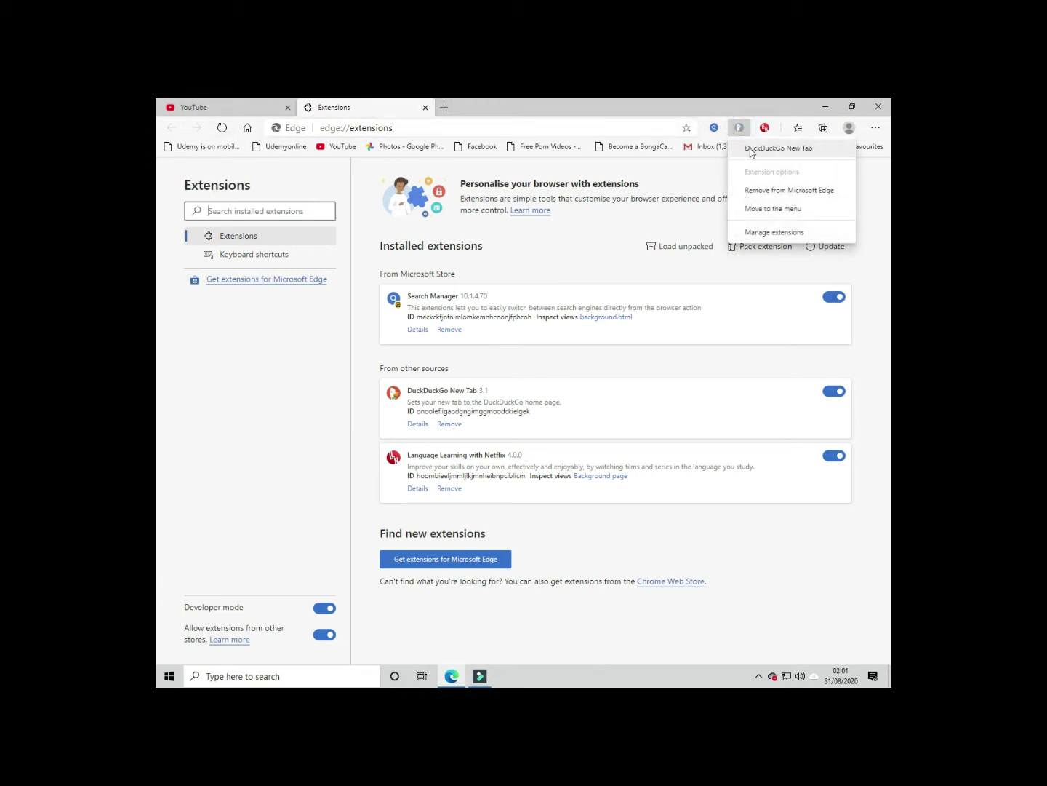
{"action": "left_click", "coordinate": [755, 149]}
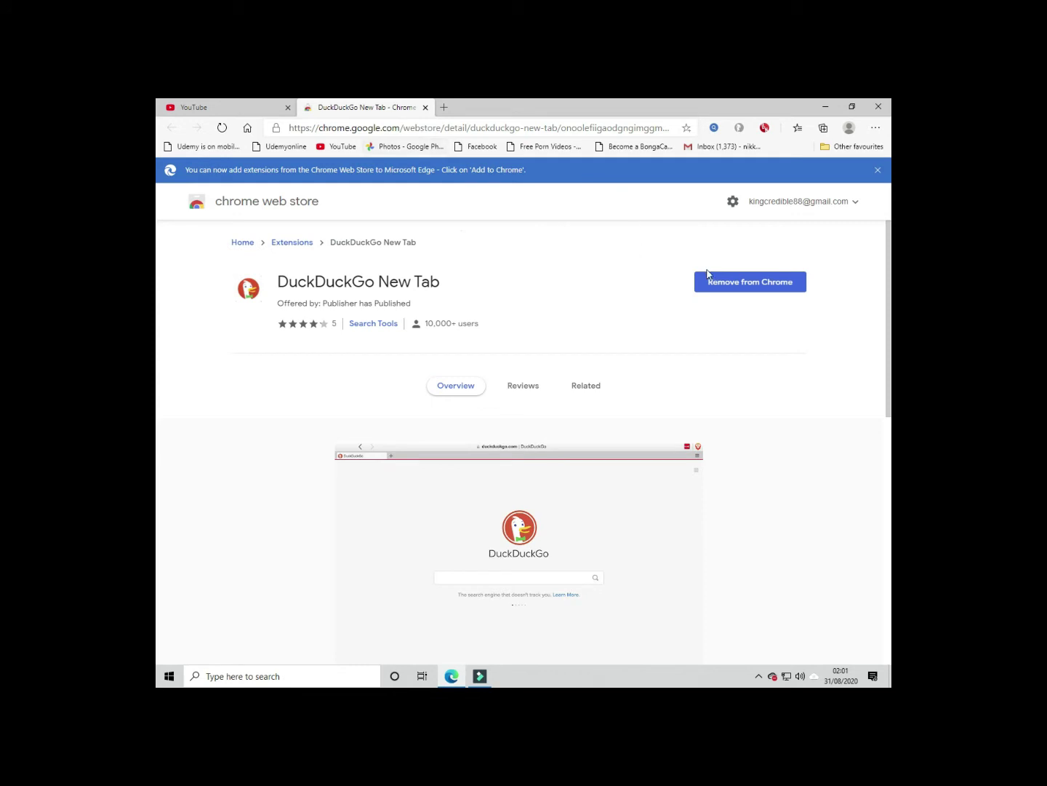
Load the current home page, and set the home button to open the new tab page in the appearance settings.
{"action": "left_click", "coordinate": [405, 129]}
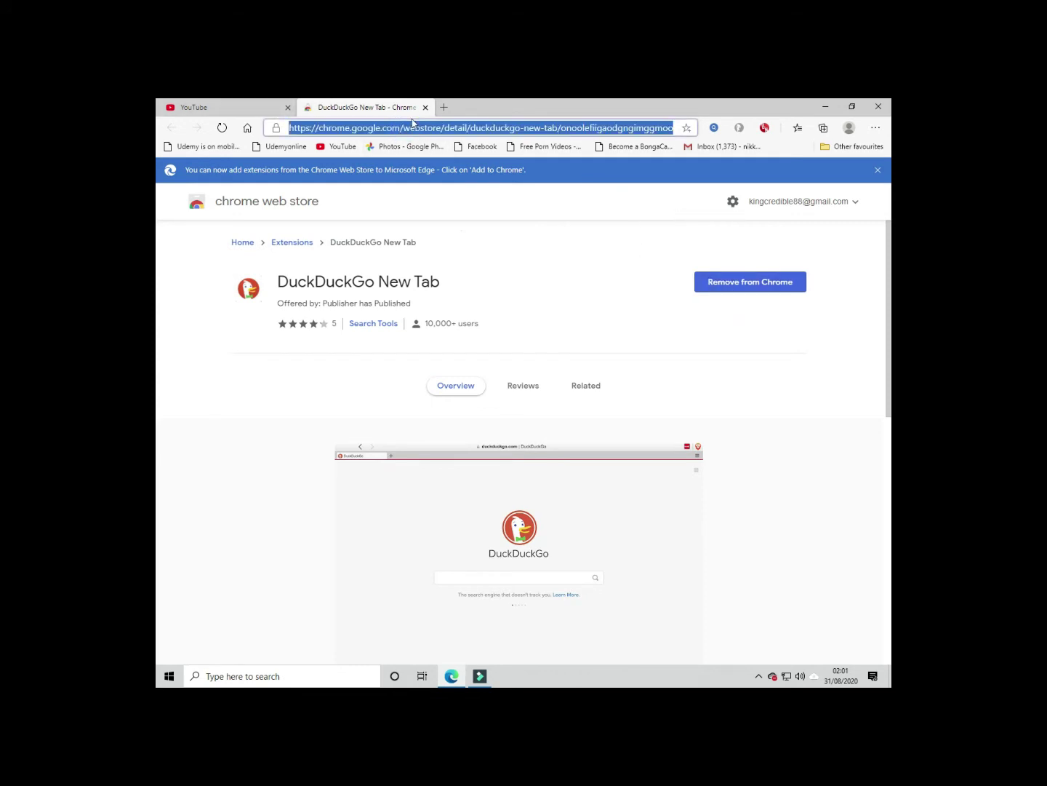
{"action": "key", "text": "BackSpace"}
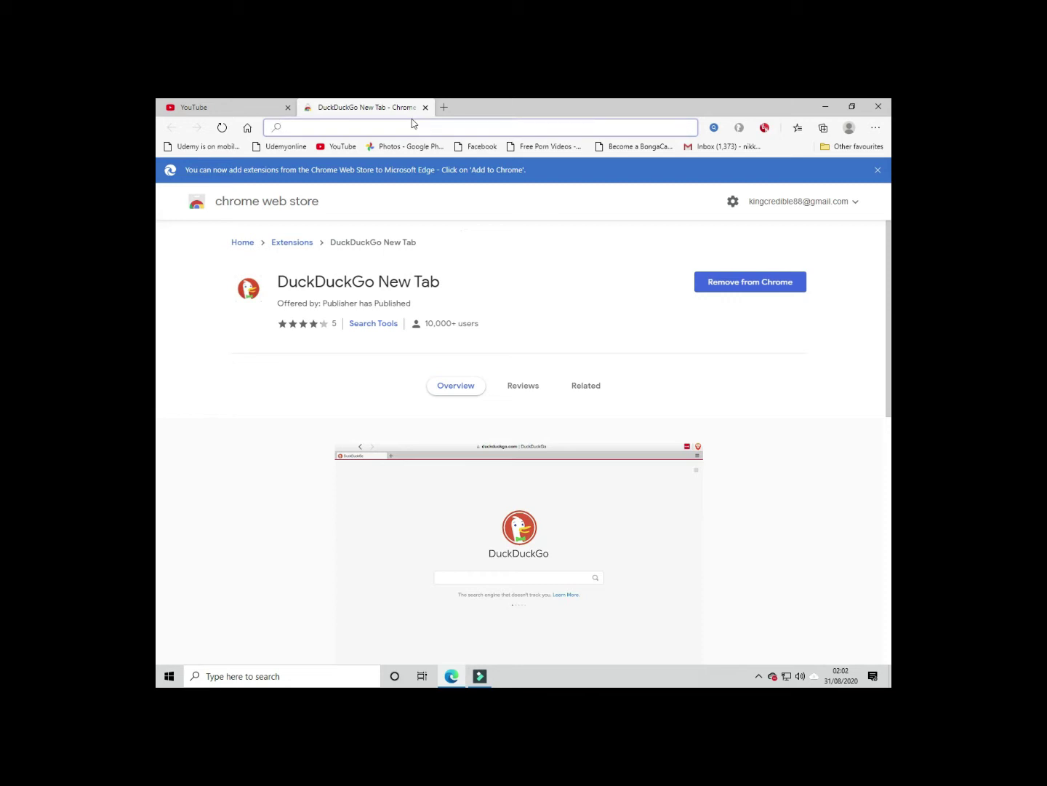
{"action": "left_click", "coordinate": [248, 128]}
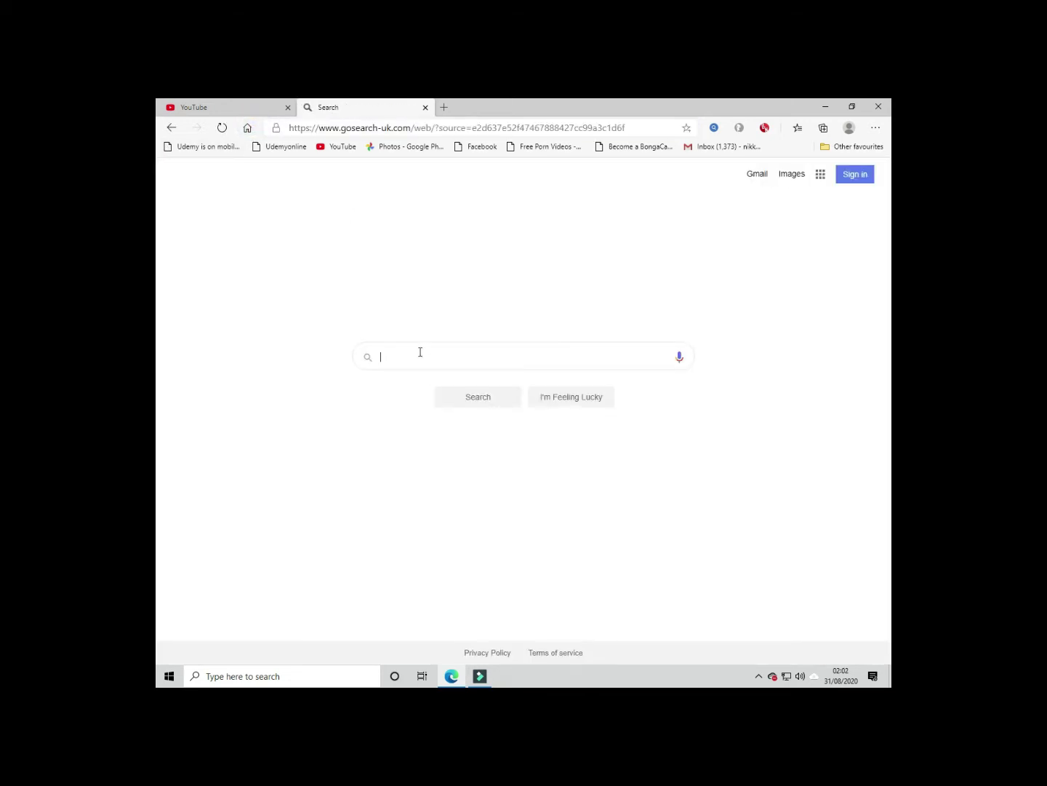
{"action": "right_click", "coordinate": [253, 130]}
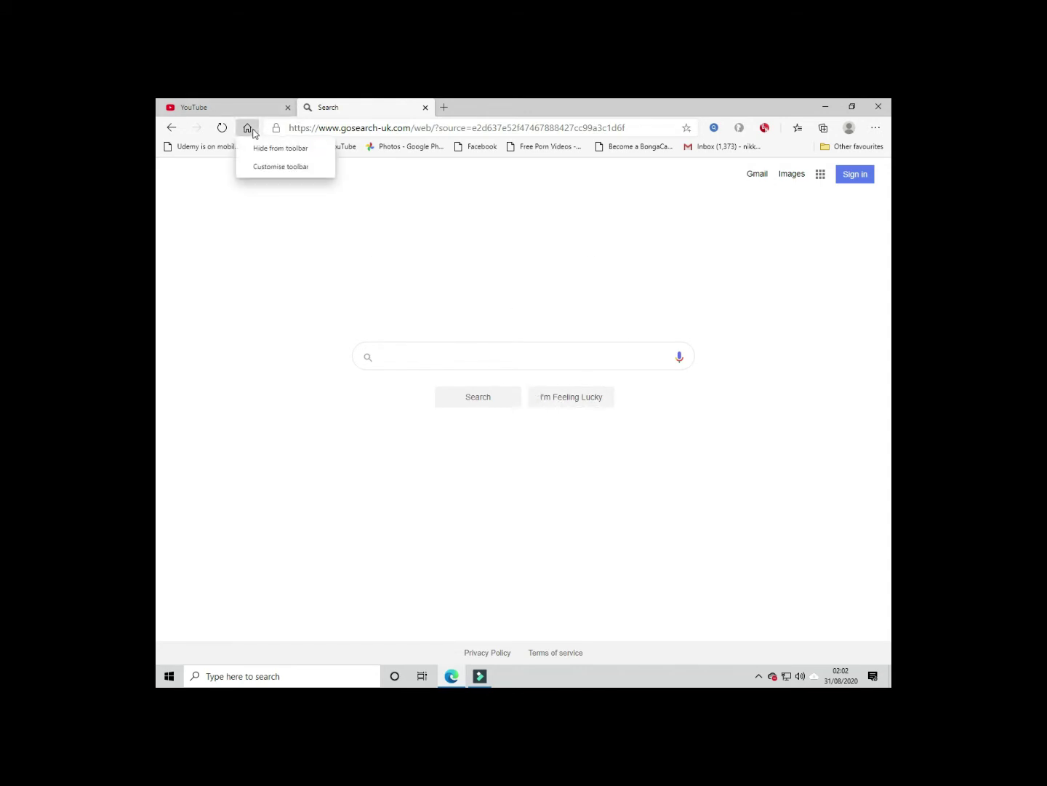
{"action": "left_click", "coordinate": [282, 168]}
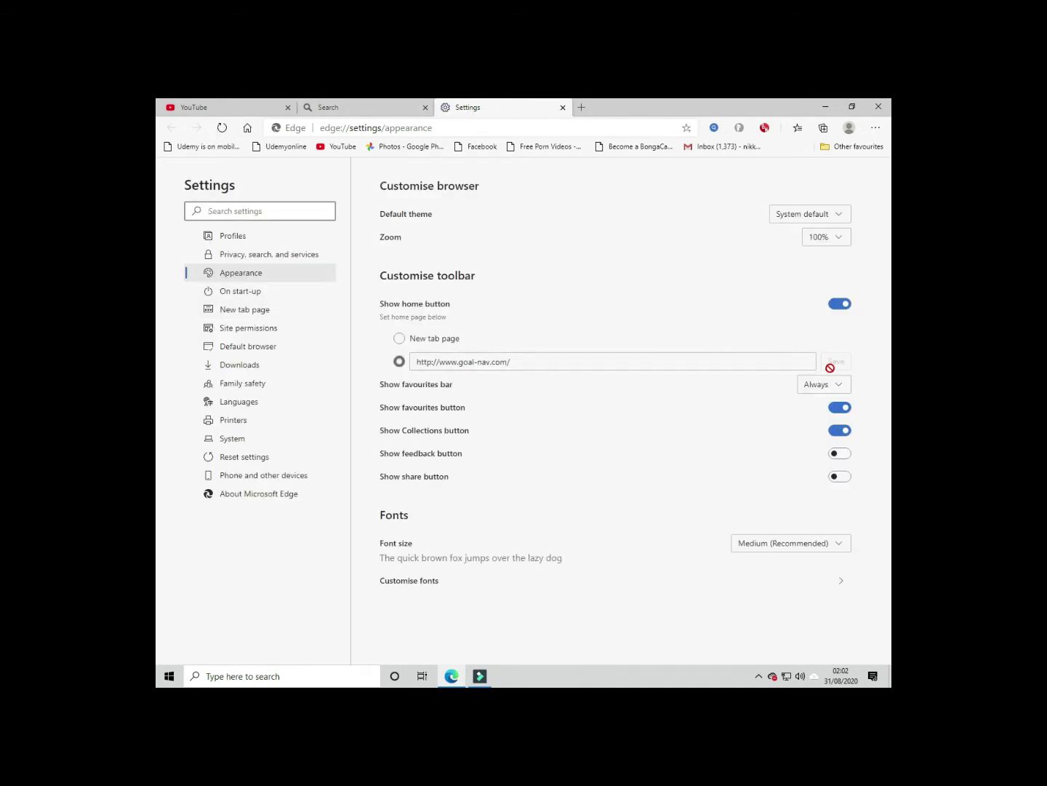
{"action": "left_click", "coordinate": [399, 337]}
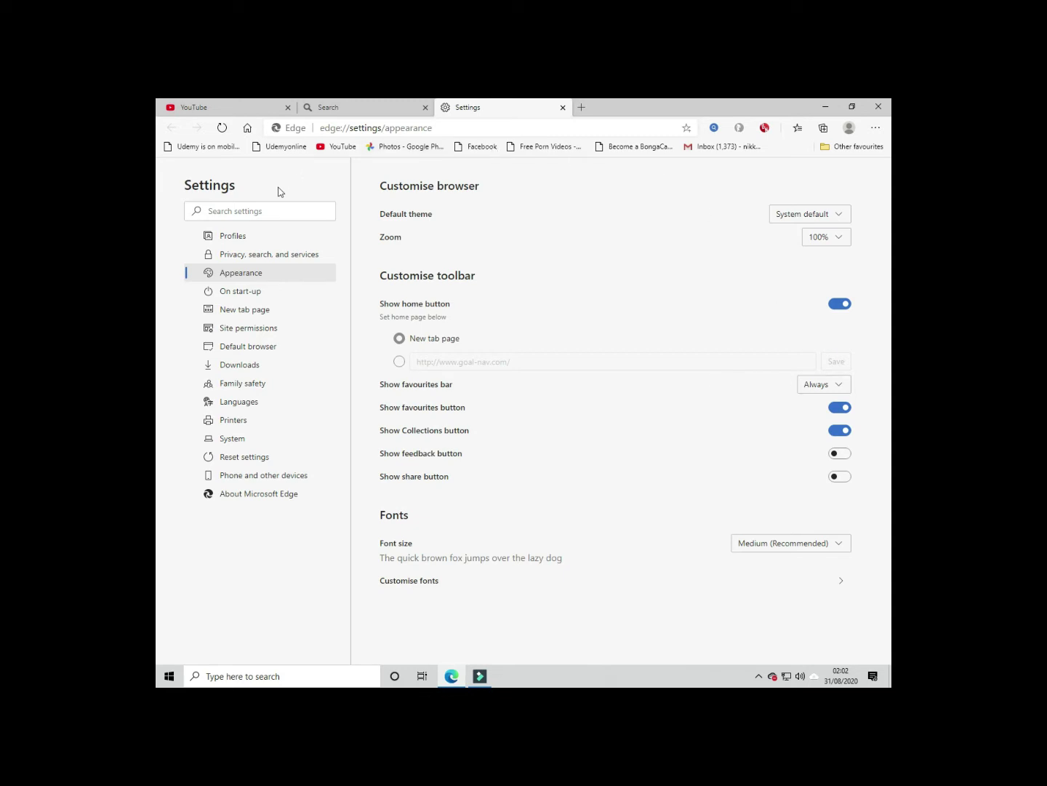
Review the privacy, search and services settings, and close the settings page.
{"action": "left_click", "coordinate": [269, 256]}
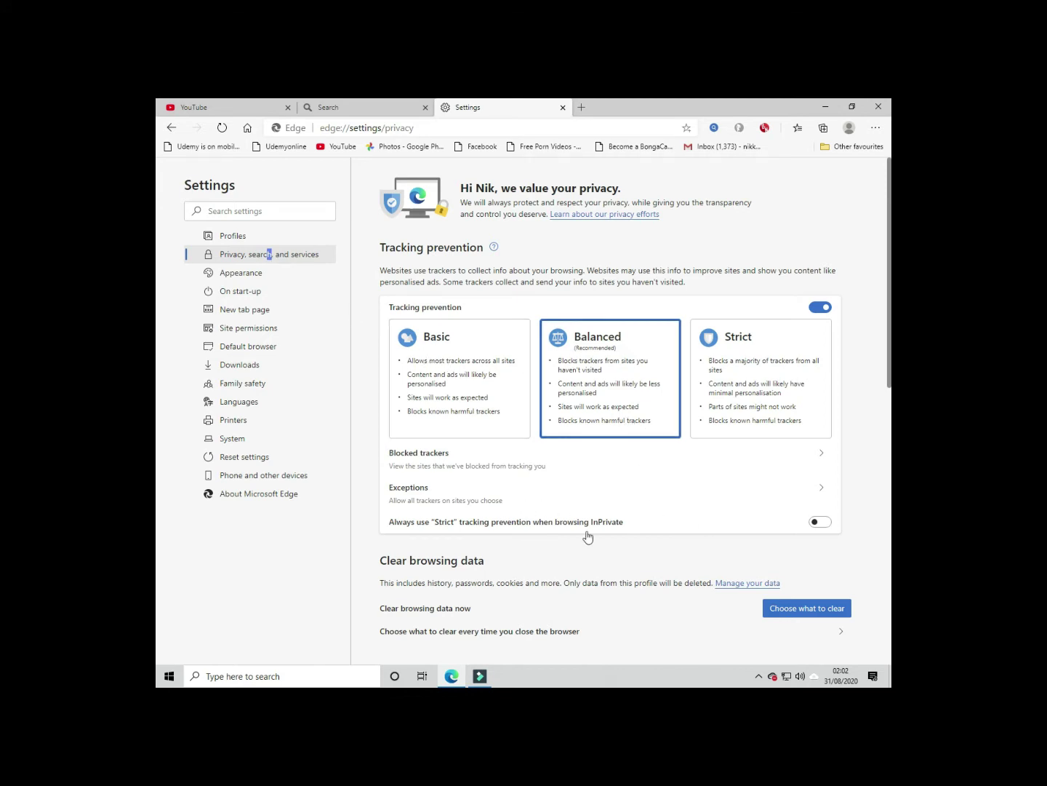
{"action": "scroll", "coordinate": [586, 537], "scroll_direction": "down", "scroll_amount": 1}
{"action": "scroll", "coordinate": [588, 537], "scroll_direction": "down", "scroll_amount": 1}
{"action": "scroll", "coordinate": [588, 537], "scroll_direction": "up", "scroll_amount": 2}
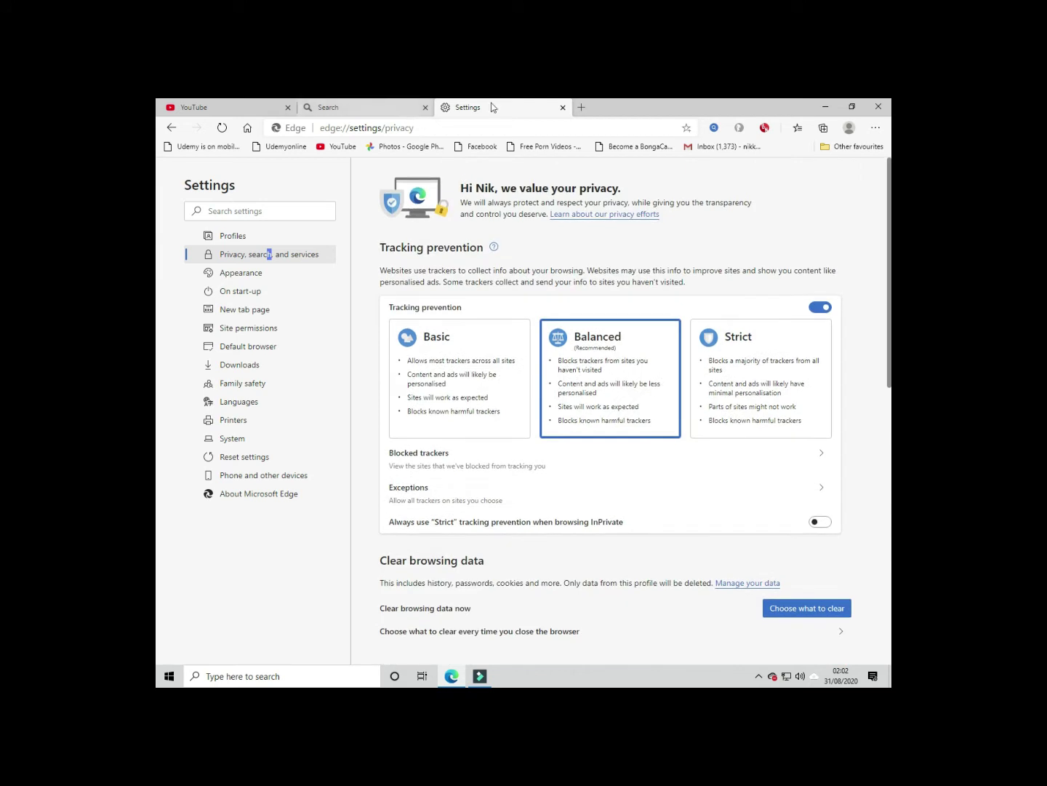
{"action": "left_click", "coordinate": [564, 108]}
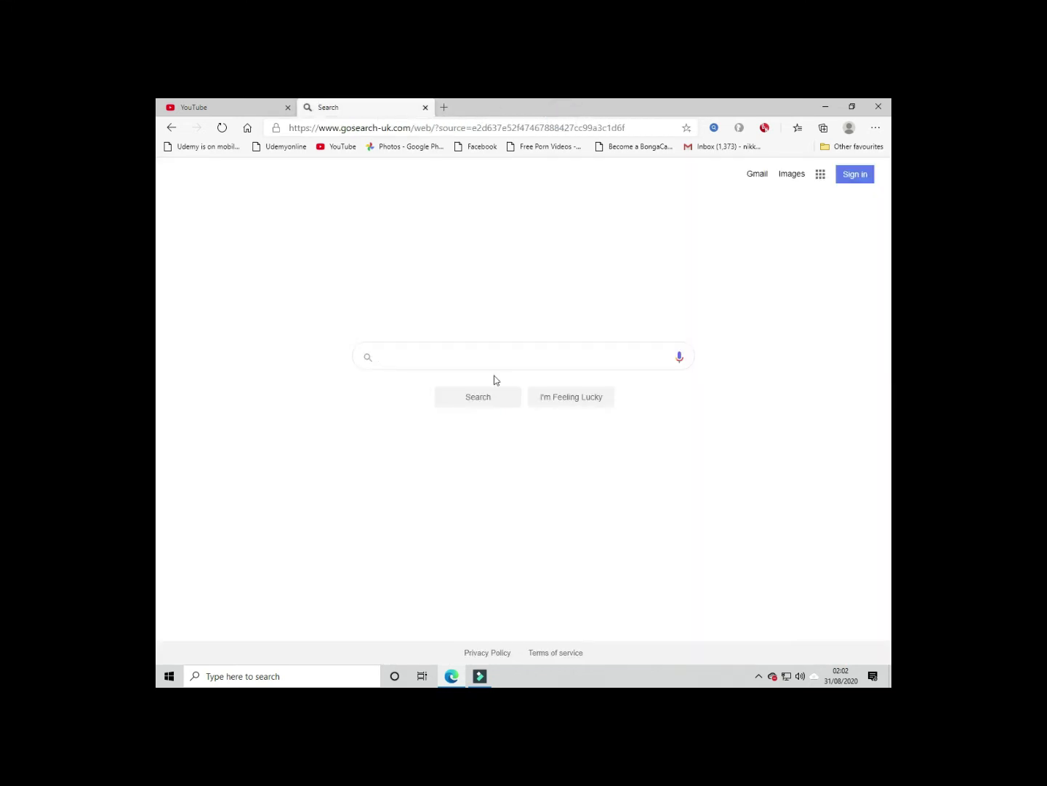
Search the web for "language learning youtube" and open the Chrome Web Store result for Language Learning with Youtube BETA.
{"action": "left_click", "coordinate": [650, 126]}
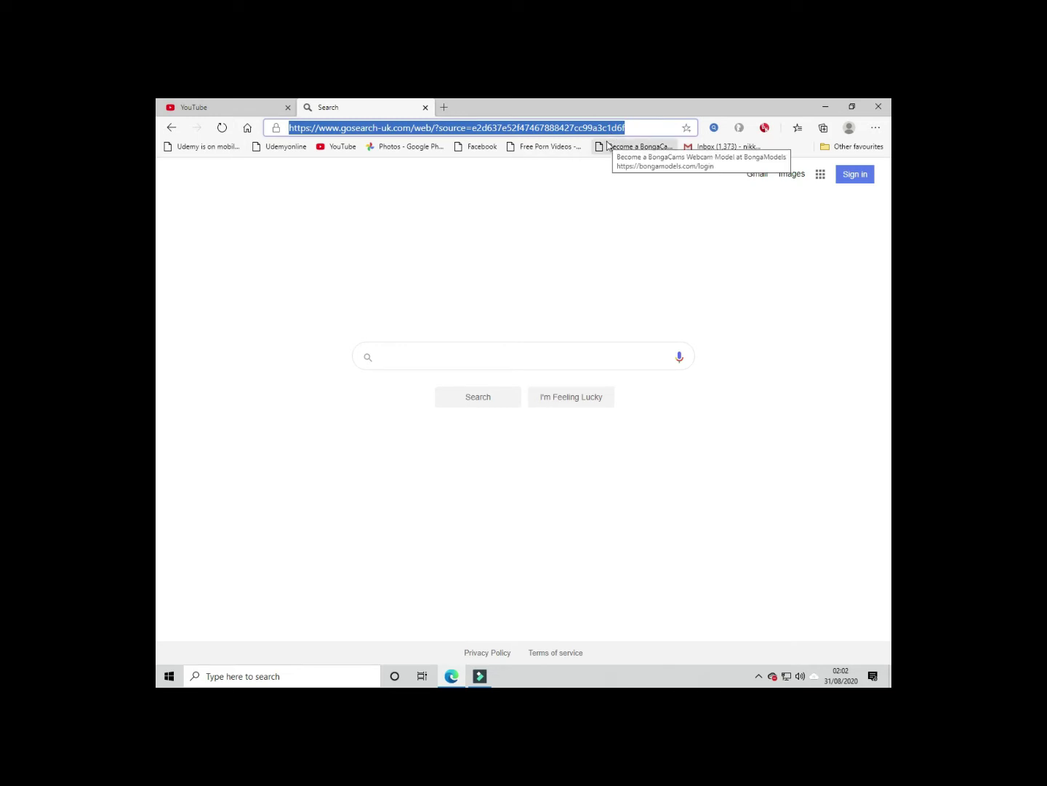
{"action": "key", "text": "BackSpace"}
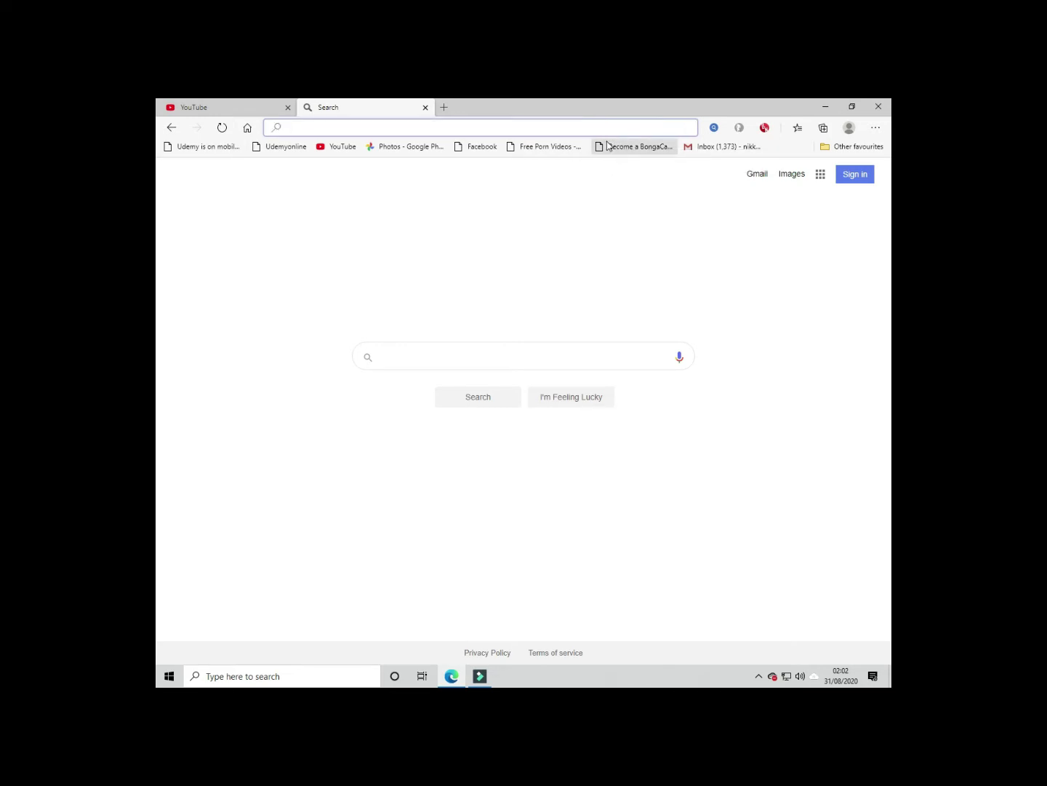
{"action": "type", "text": "lan"}
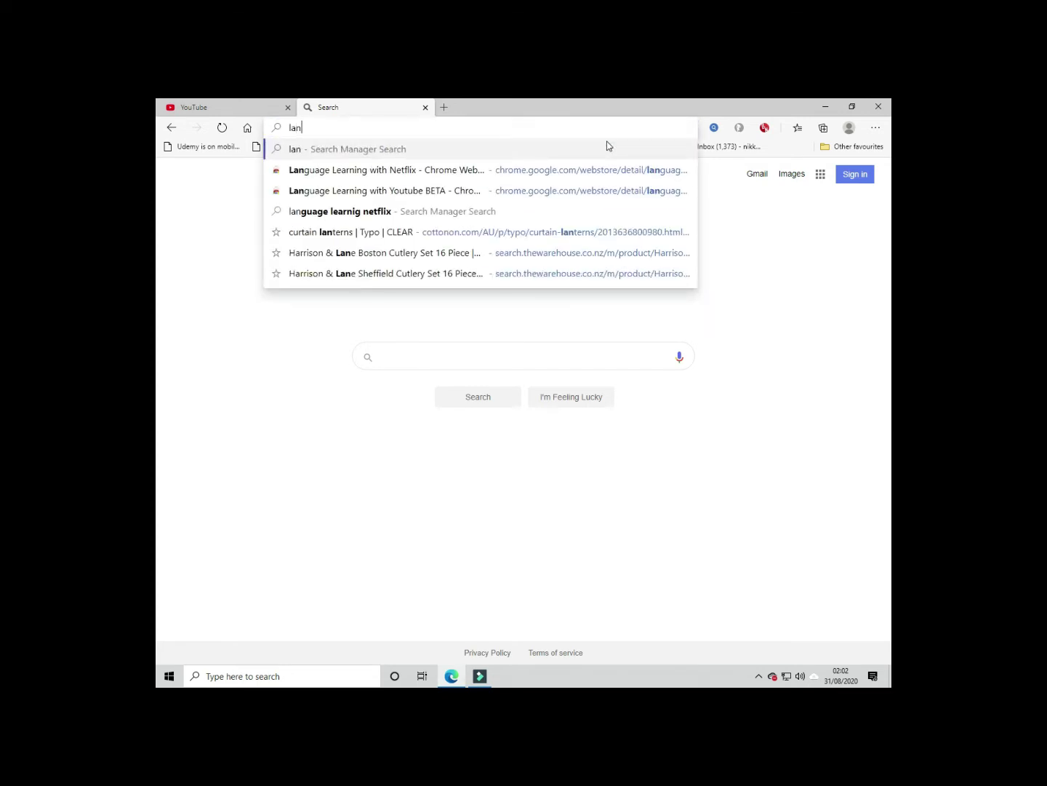
{"action": "type", "text": "guage"}
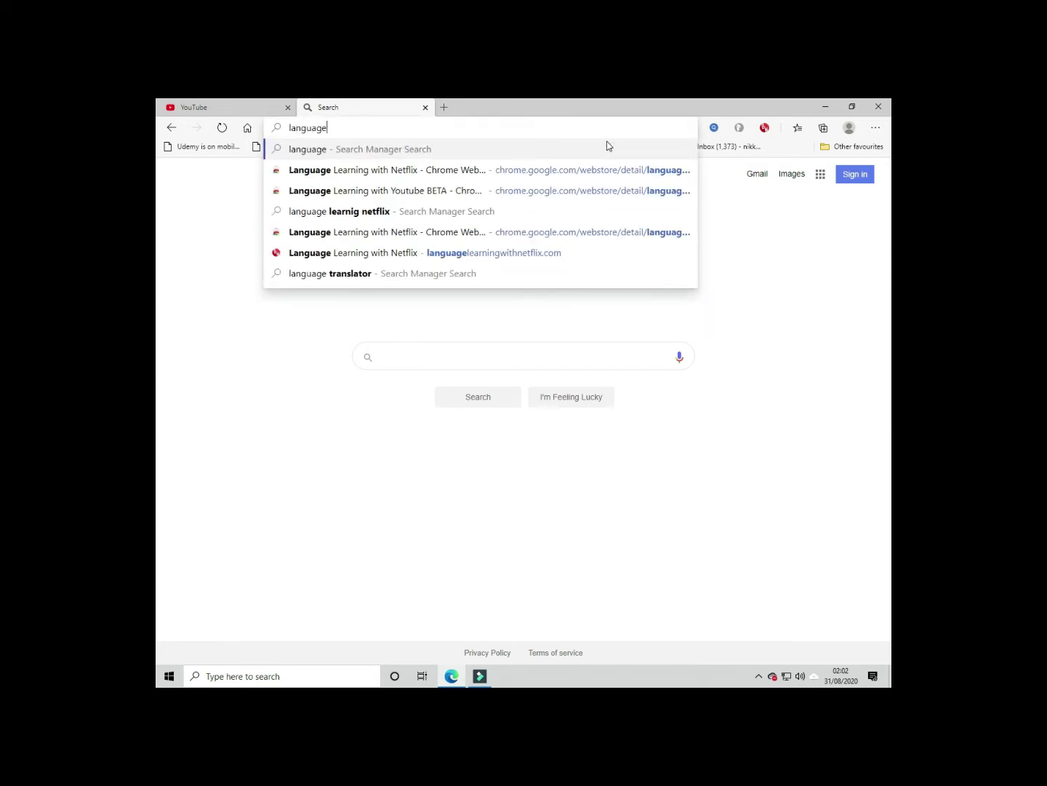
{"action": "type", "text": " learnin"}
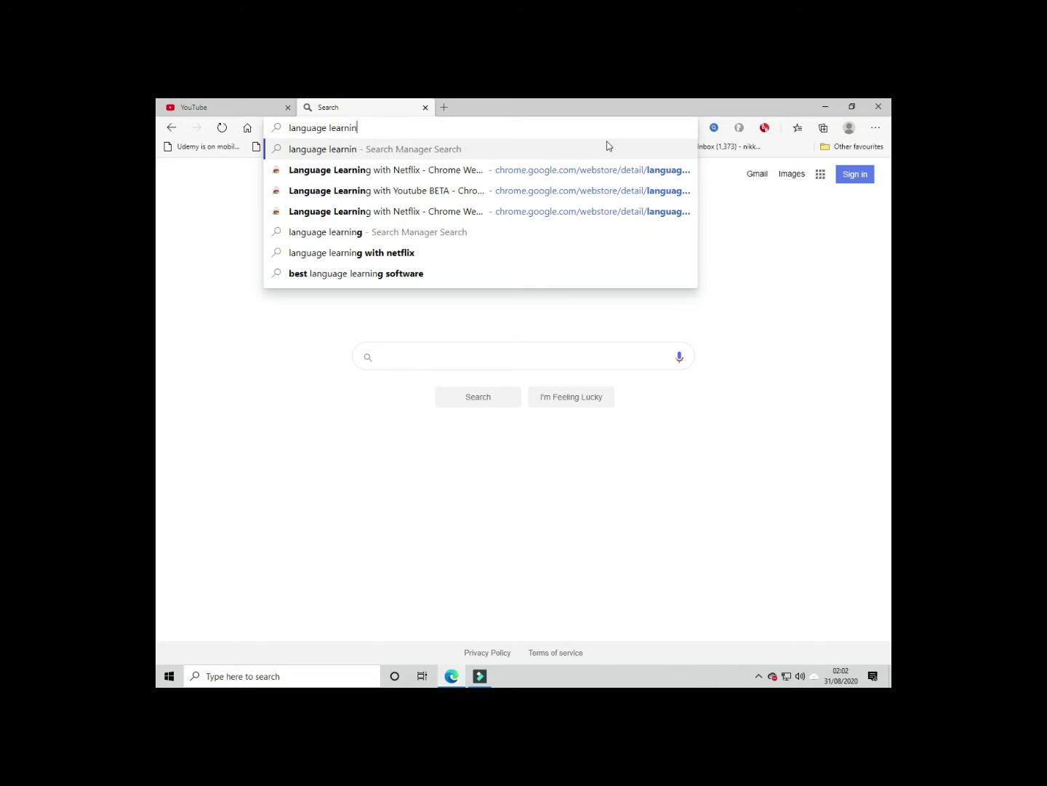
{"action": "type", "text": "g youtube"}
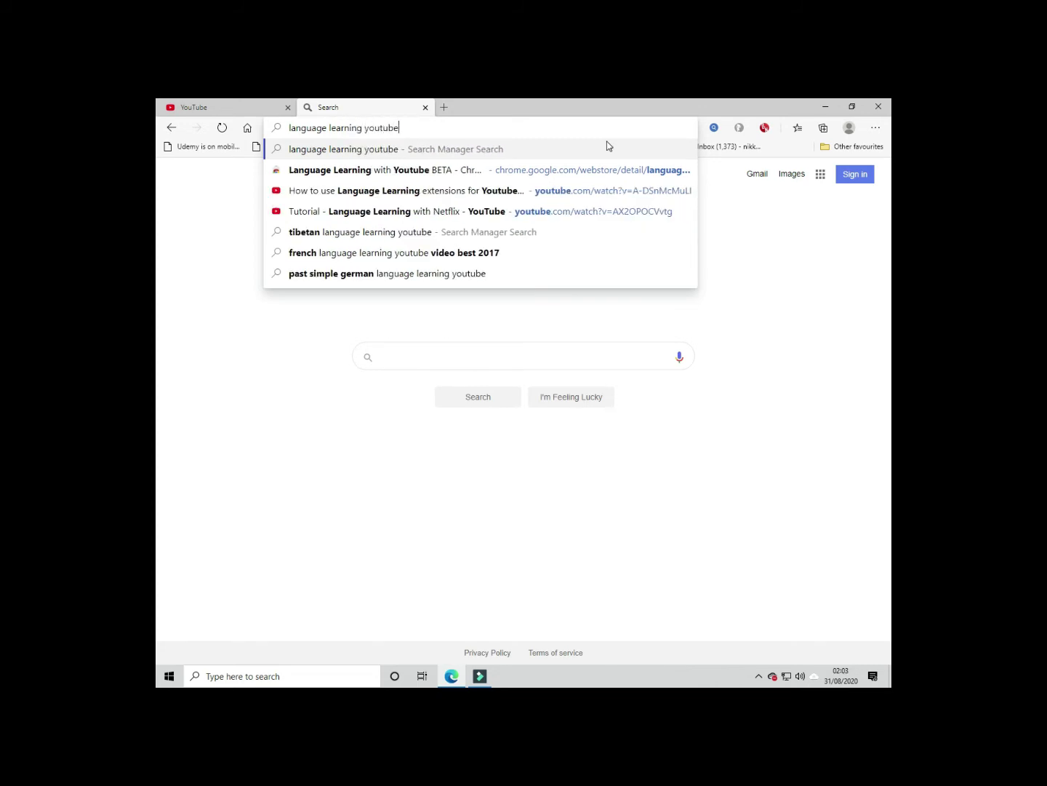
{"action": "key", "text": "Return"}
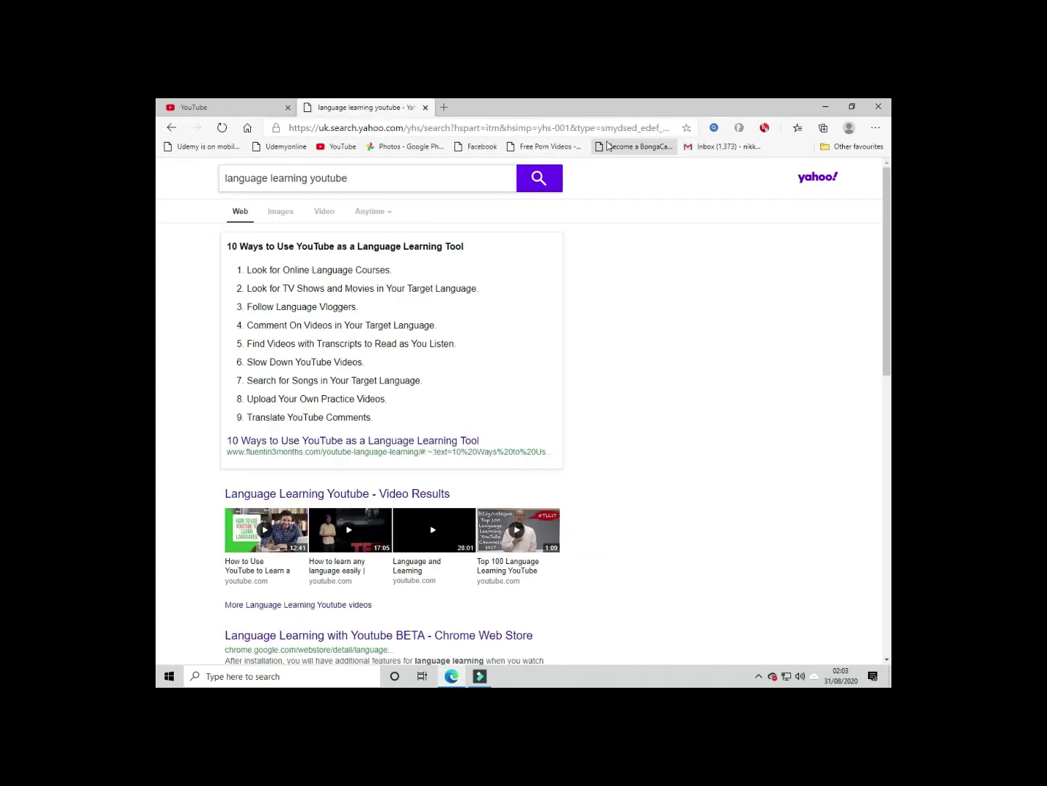
{"action": "scroll", "coordinate": [304, 371], "scroll_direction": "down", "scroll_amount": 3}
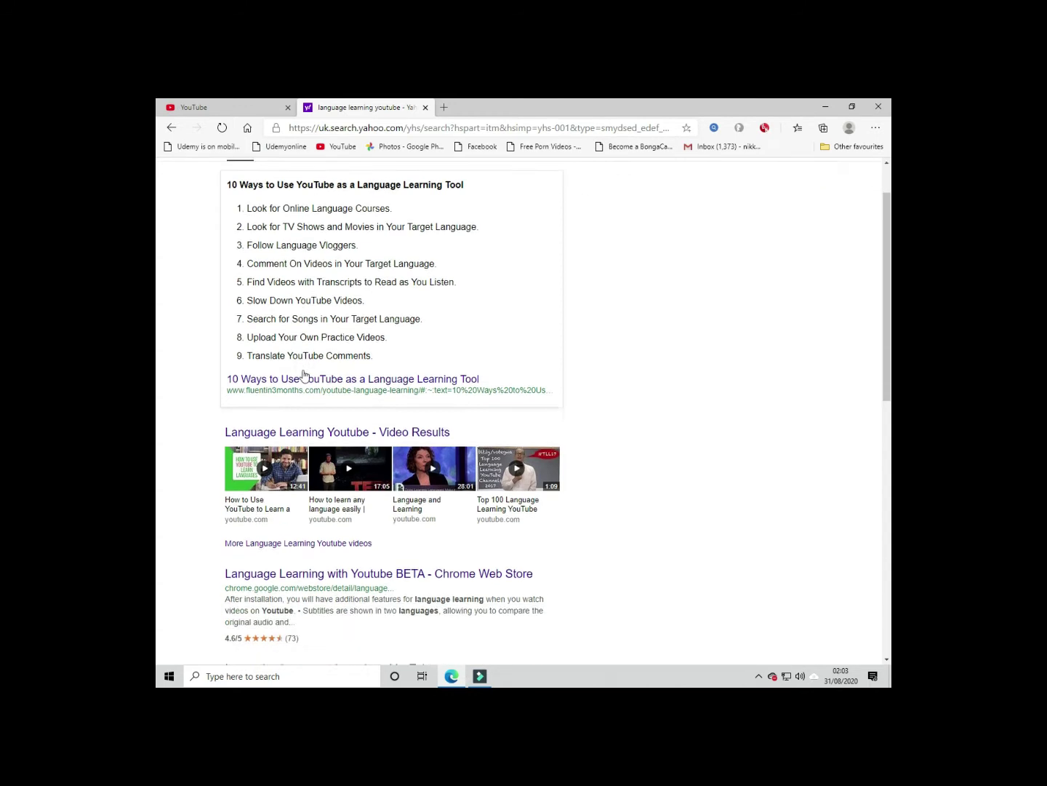
{"action": "scroll", "coordinate": [186, 472], "scroll_direction": "down", "scroll_amount": 1}
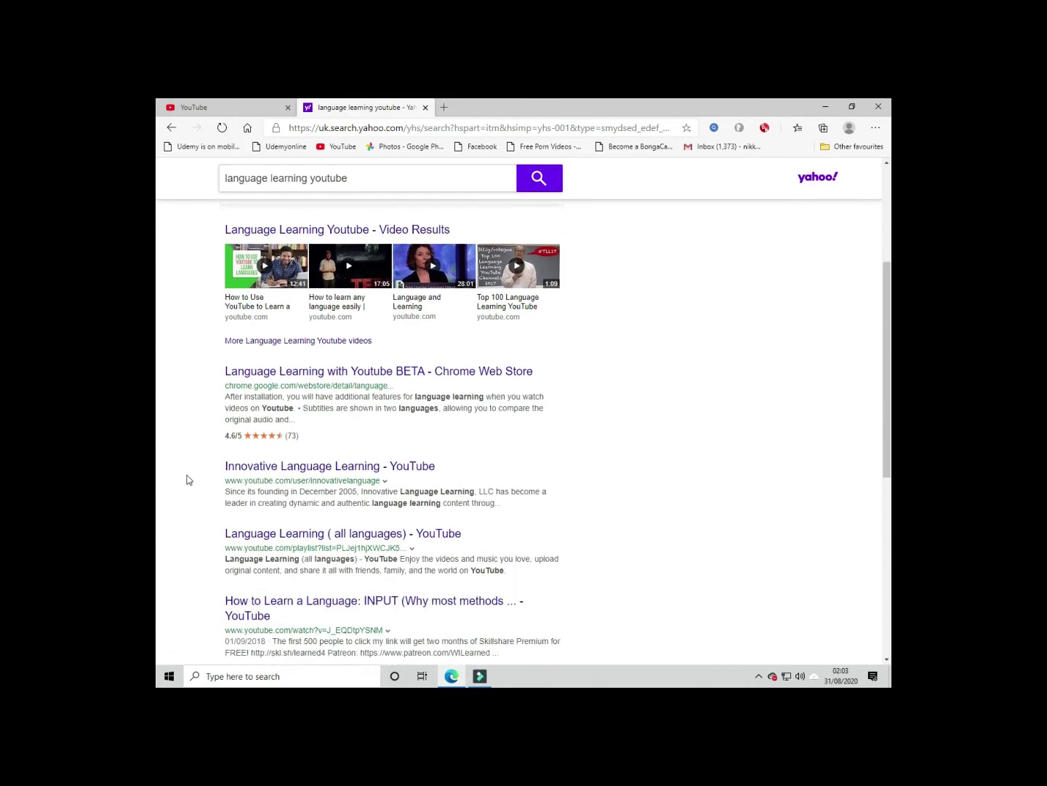
{"action": "left_click", "coordinate": [331, 365]}
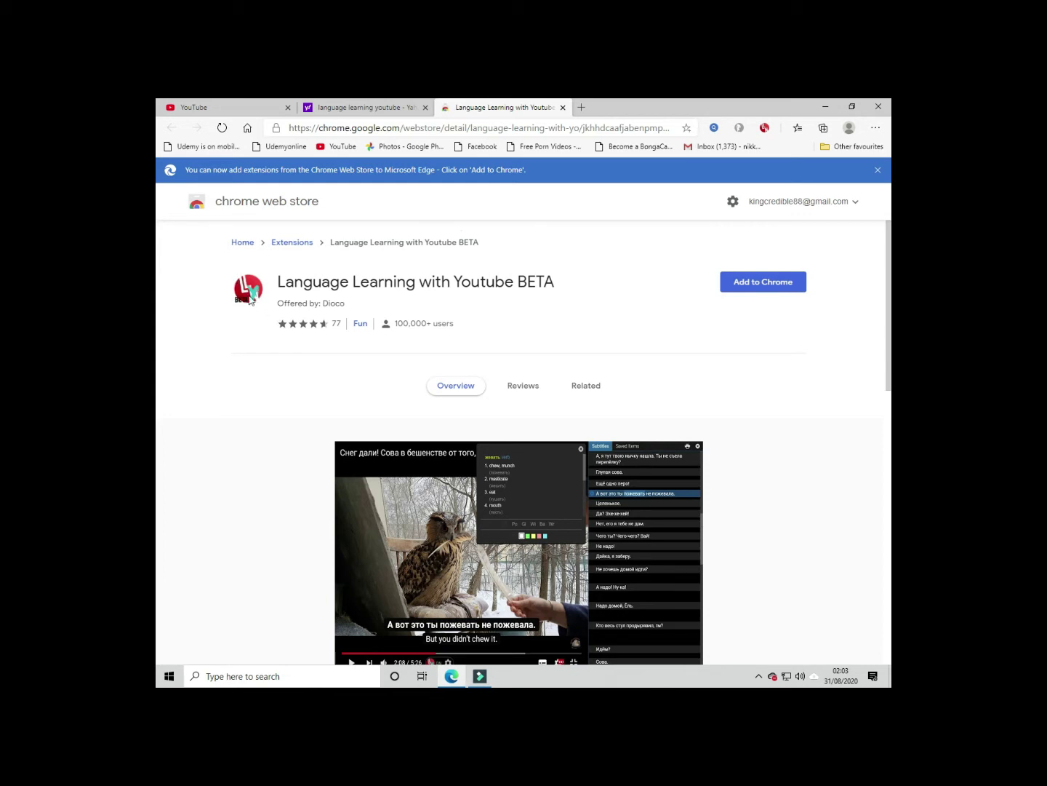
Add the Language Learning with Youtube BETA extension to the browser, and close the old YouTube and search results pages.
{"action": "left_click", "coordinate": [732, 283]}
{"action": "left_click", "coordinate": [540, 233]}
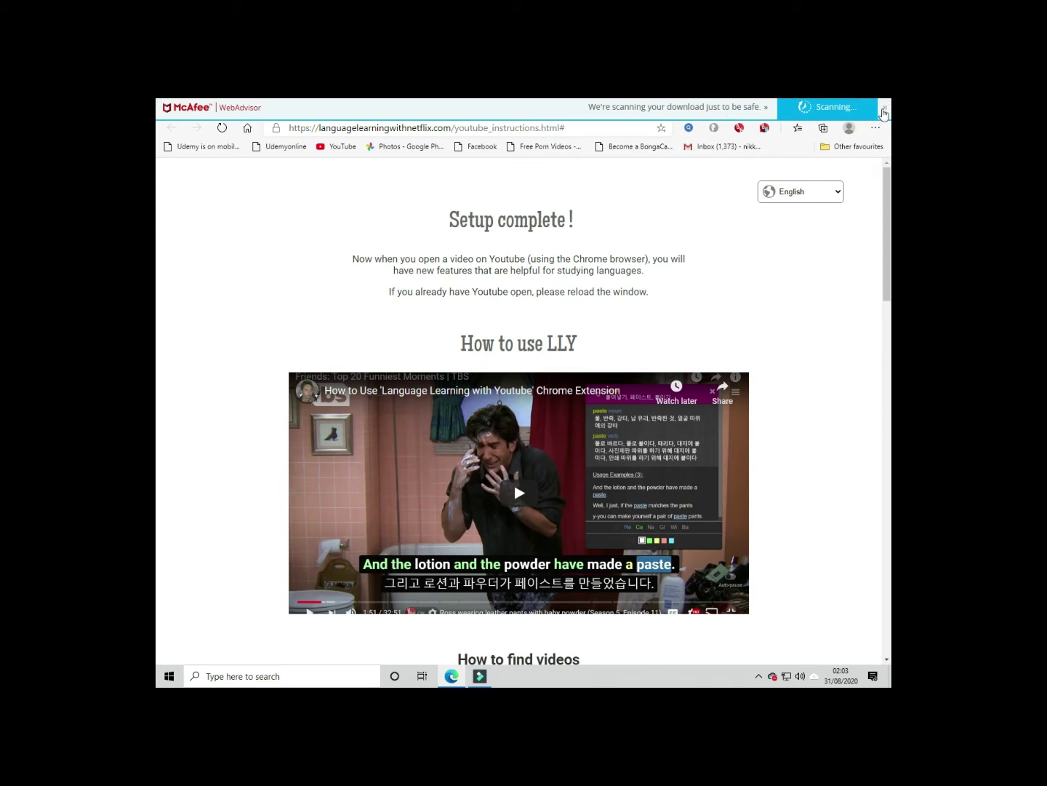
{"action": "left_click", "coordinate": [885, 110]}
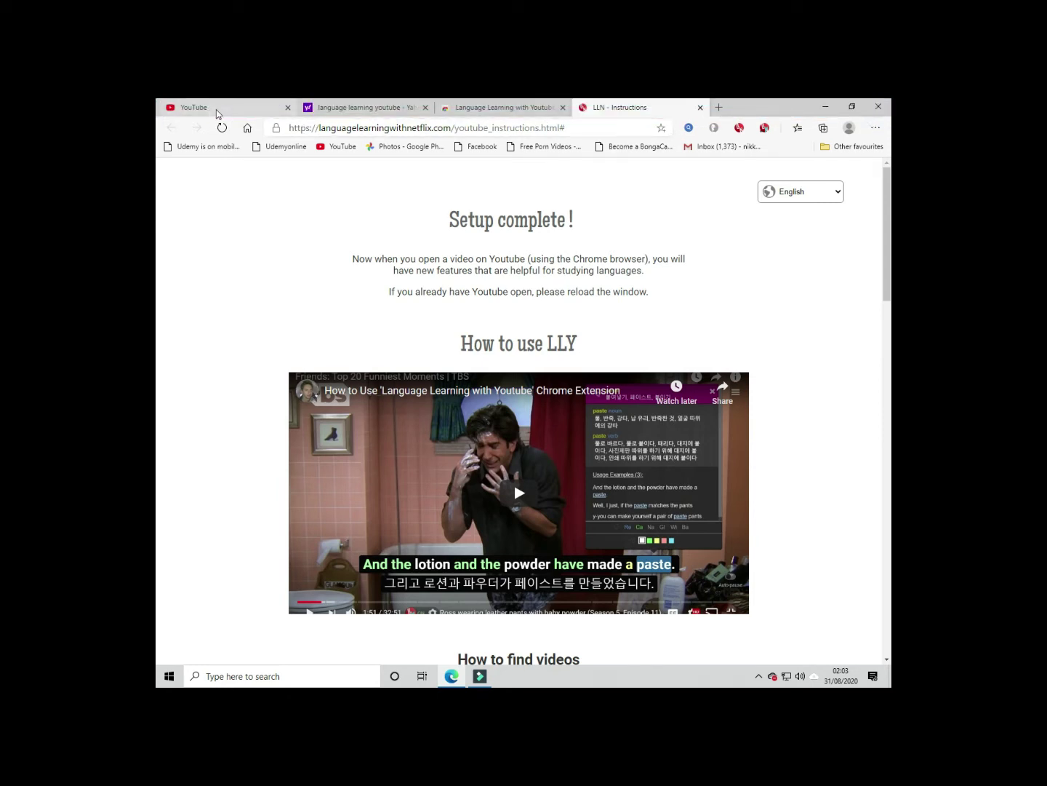
{"action": "left_click", "coordinate": [288, 107]}
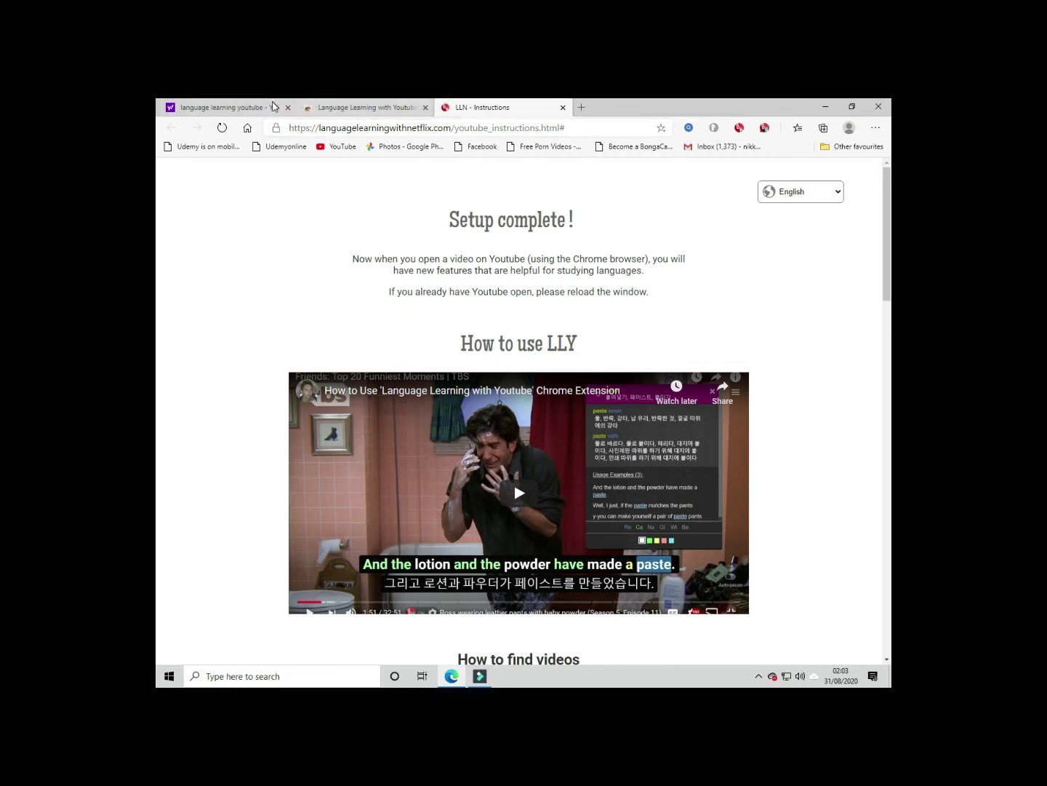
{"action": "left_click", "coordinate": [288, 107]}
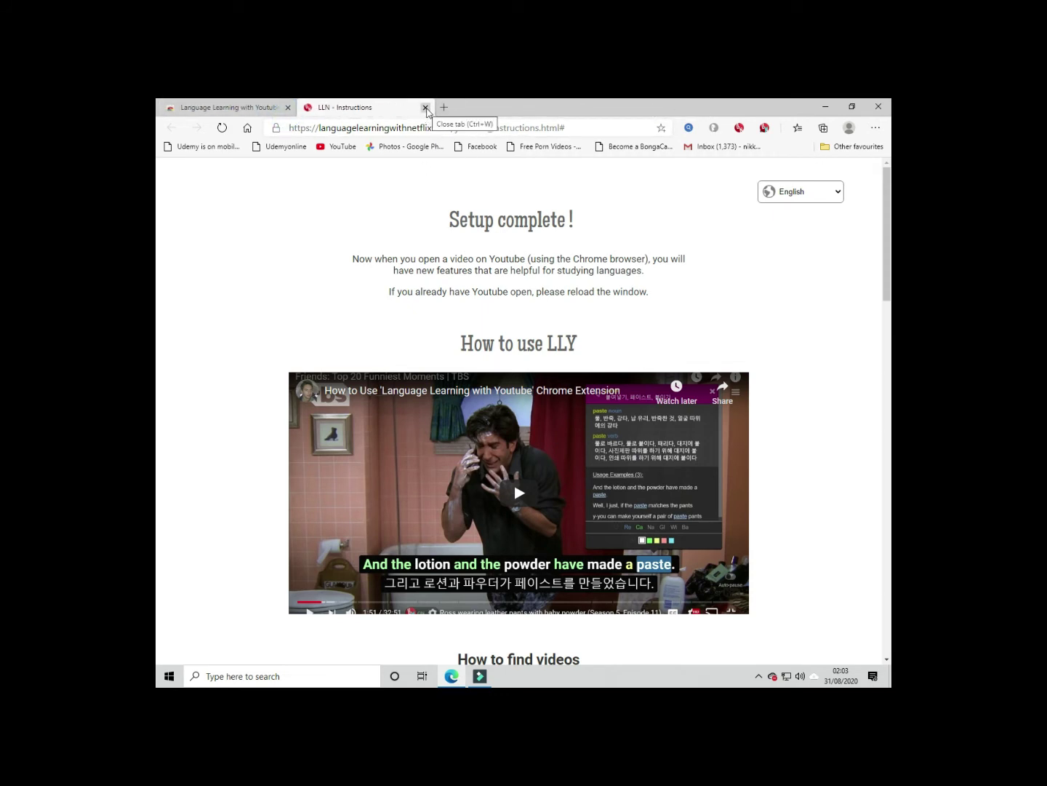
Close the setup instructions and Chrome Web Store pages, and check the installed extensions on the browser's extensions page.
{"action": "left_click", "coordinate": [426, 108]}
{"action": "left_click", "coordinate": [306, 109]}
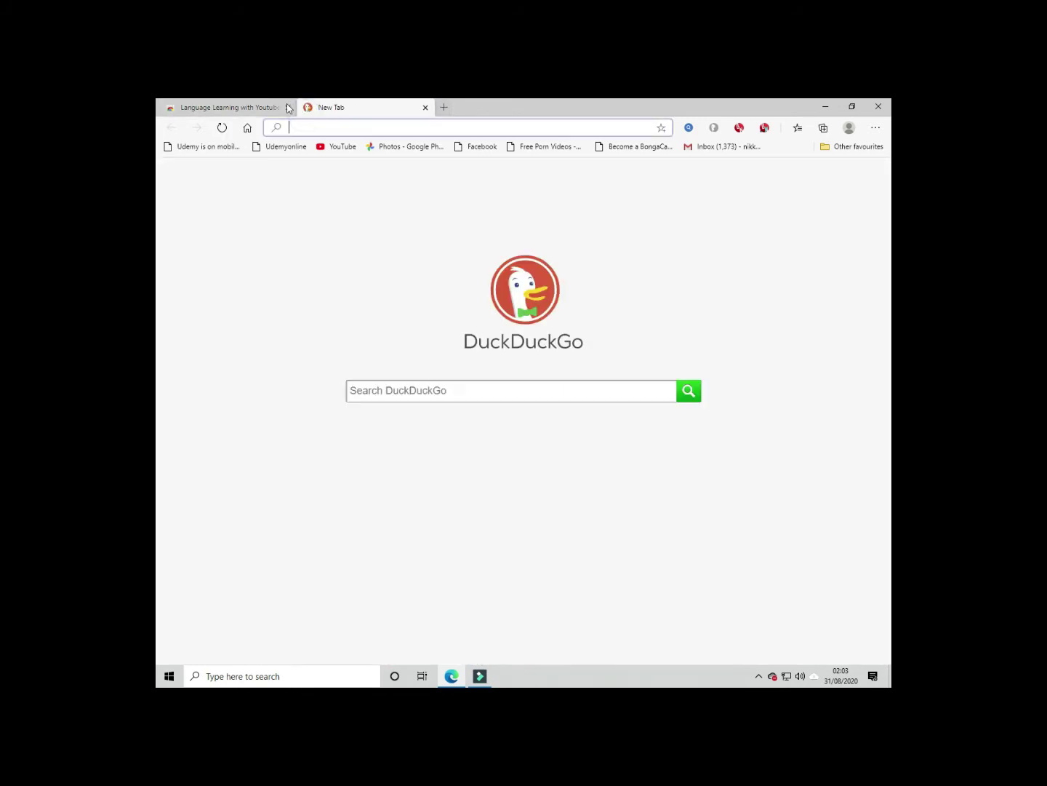
{"action": "left_click", "coordinate": [288, 107]}
{"action": "left_click", "coordinate": [876, 127]}
{"action": "left_click", "coordinate": [812, 308]}
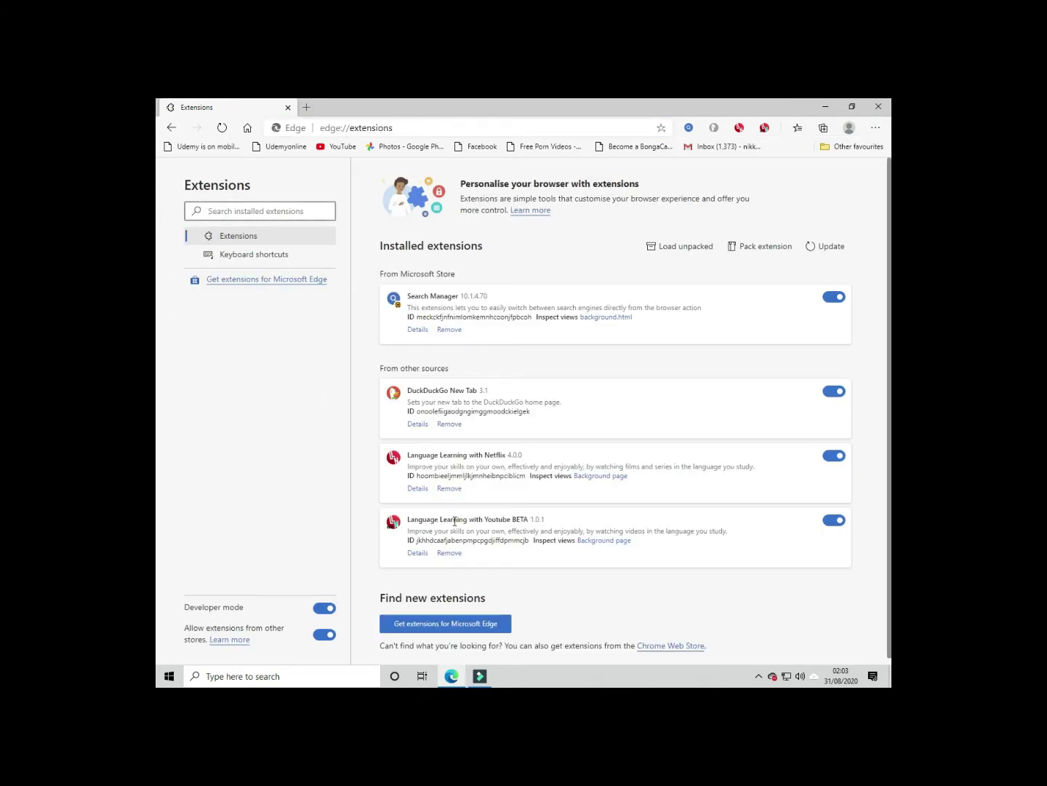
{"action": "scroll", "coordinate": [509, 529], "scroll_direction": "down", "scroll_amount": 1}
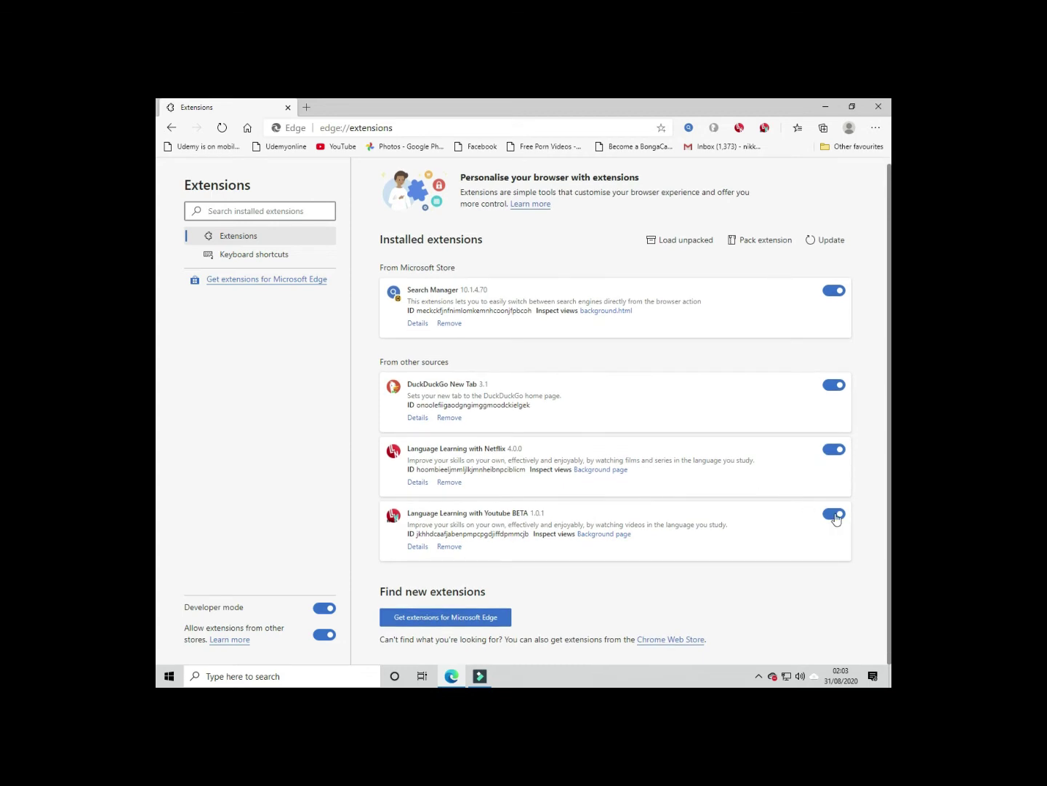
Open YouTube and accept the Language Learning with Youtube setup with English as native language and the playback bar auto-hidden.
{"action": "left_click", "coordinate": [331, 145]}
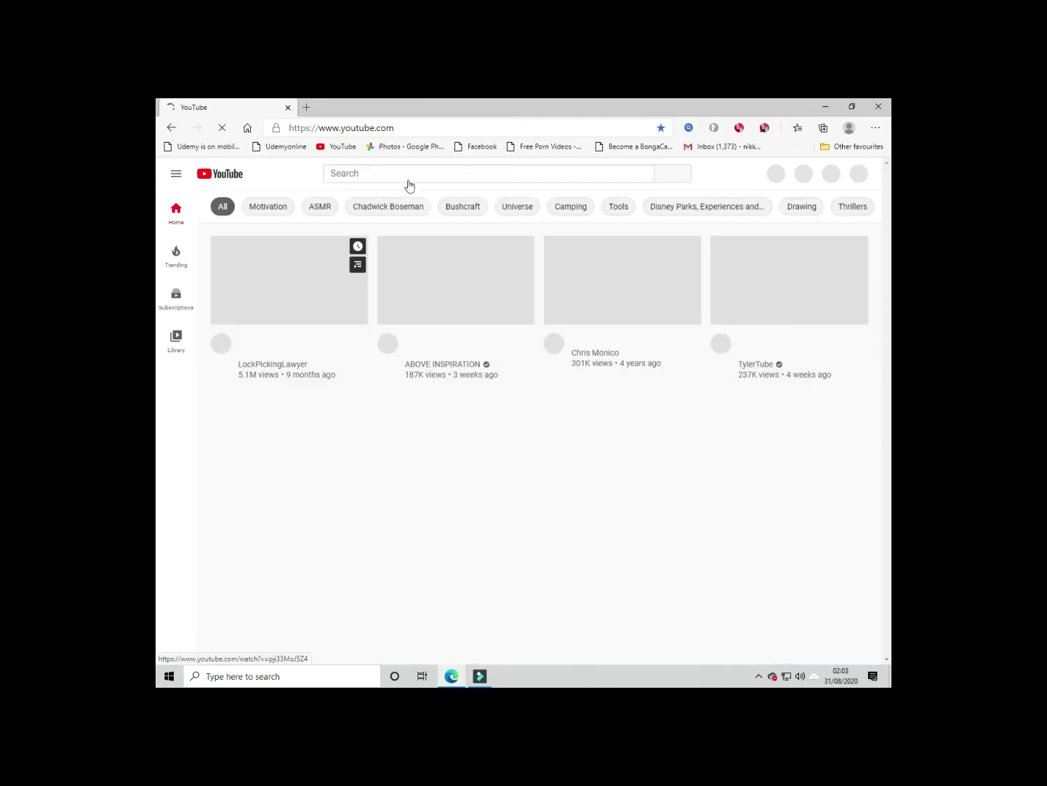
{"action": "left_click", "coordinate": [414, 175]}
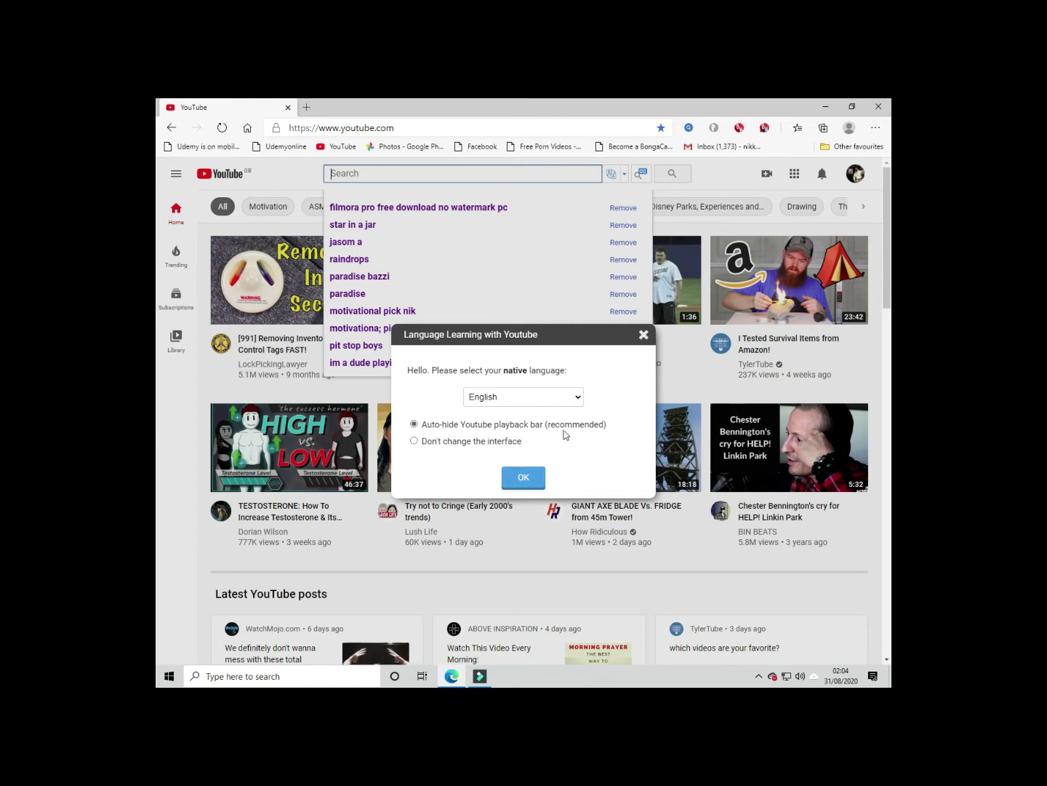
{"action": "left_click", "coordinate": [524, 477]}
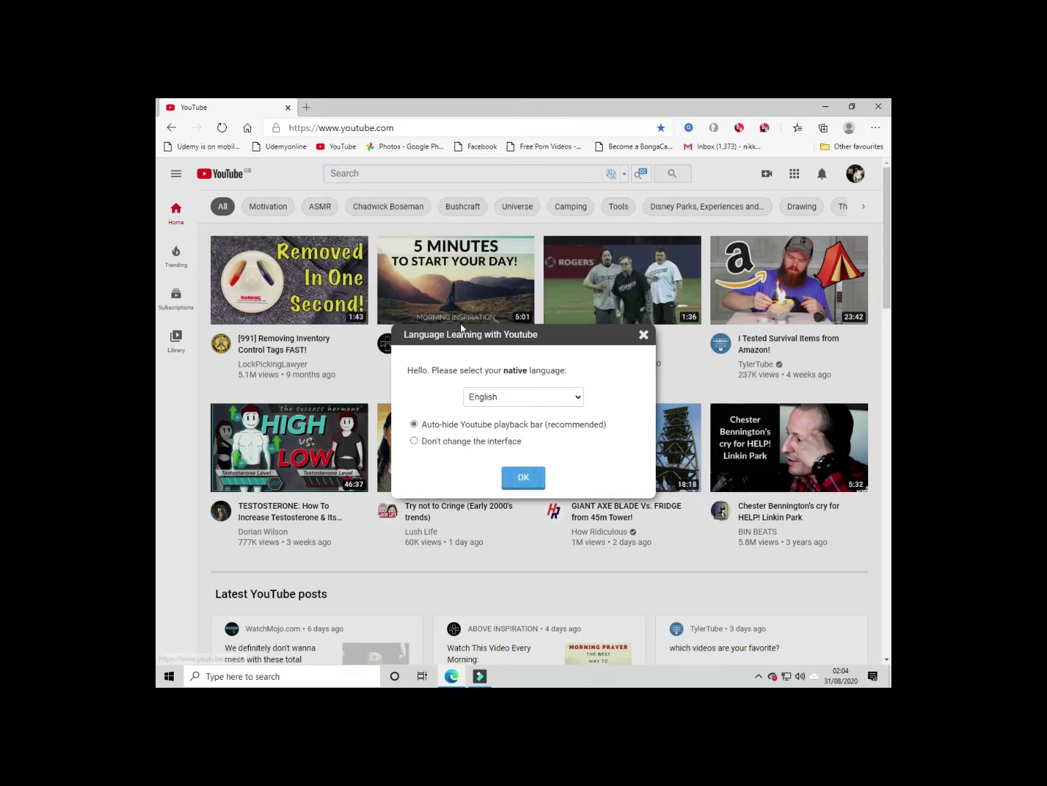
{"action": "left_click", "coordinate": [524, 477]}
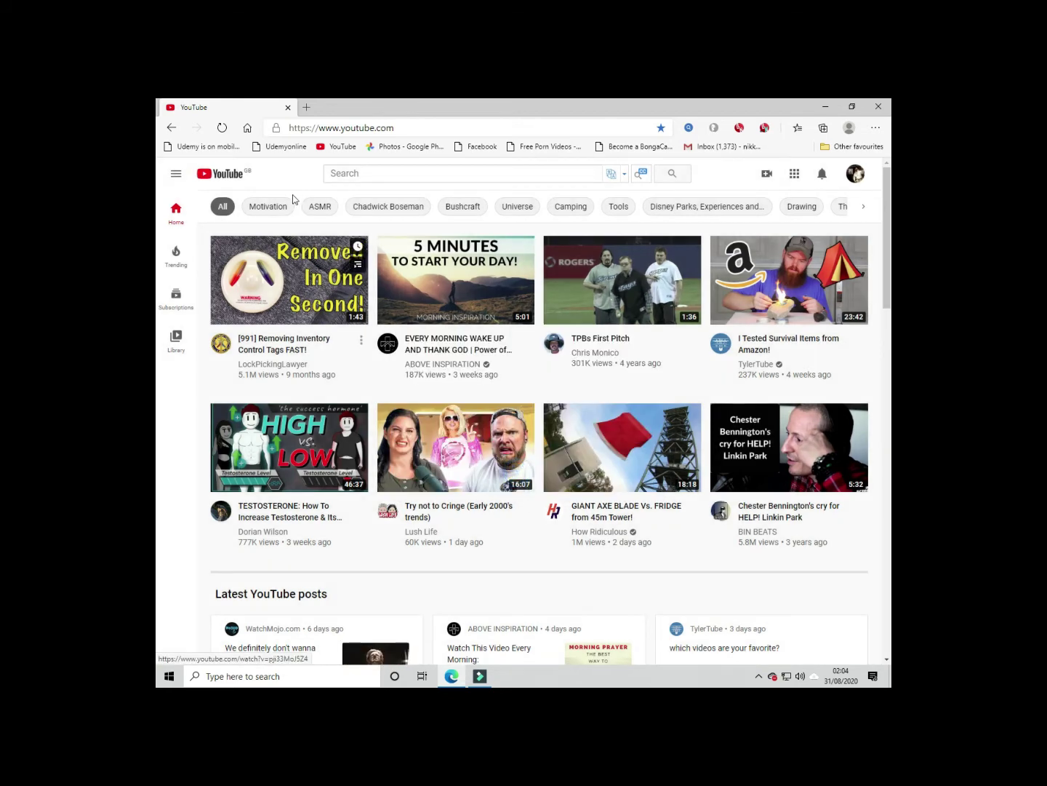
Search YouTube for "star in a jar" and open the video "What happens when you collapse an underwater bubble with a soundwave".
{"action": "left_click", "coordinate": [624, 180]}
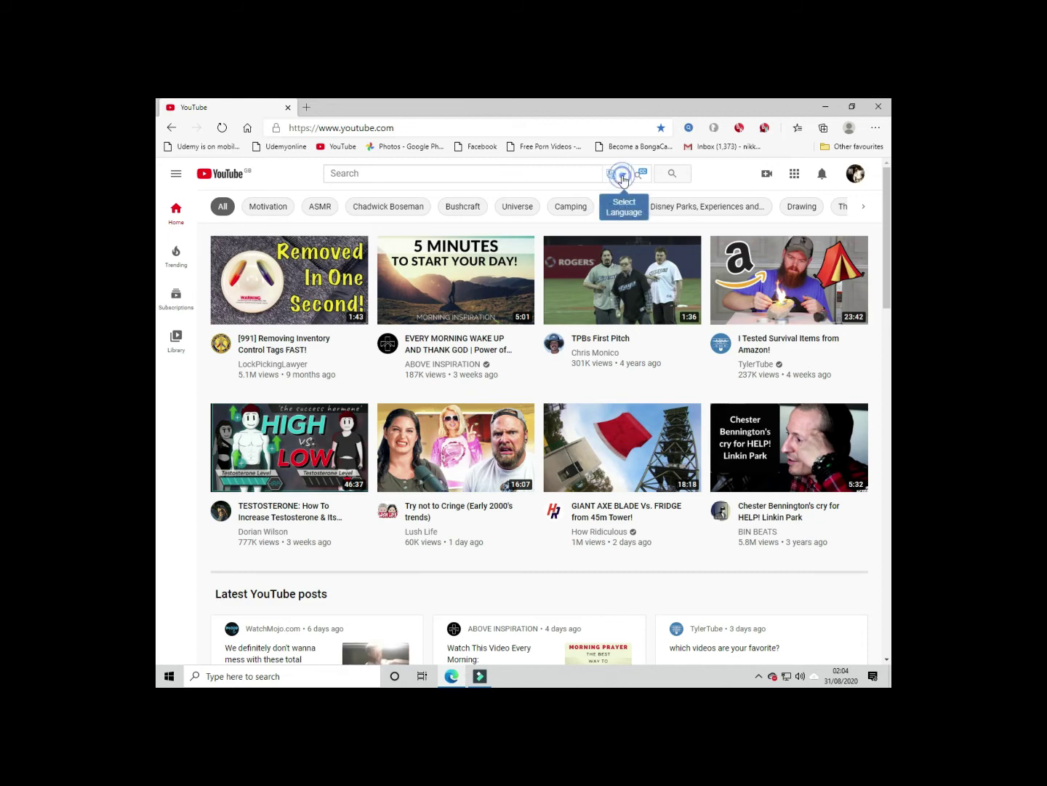
{"action": "left_click", "coordinate": [624, 181]}
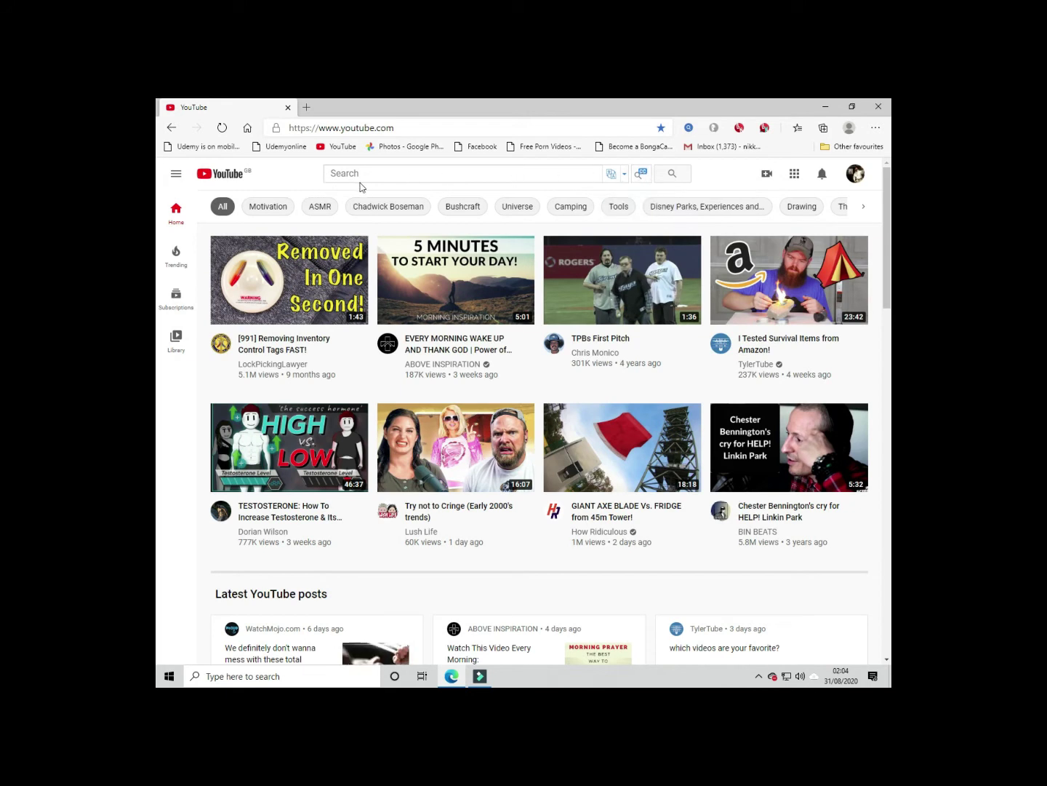
{"action": "left_click", "coordinate": [383, 174]}
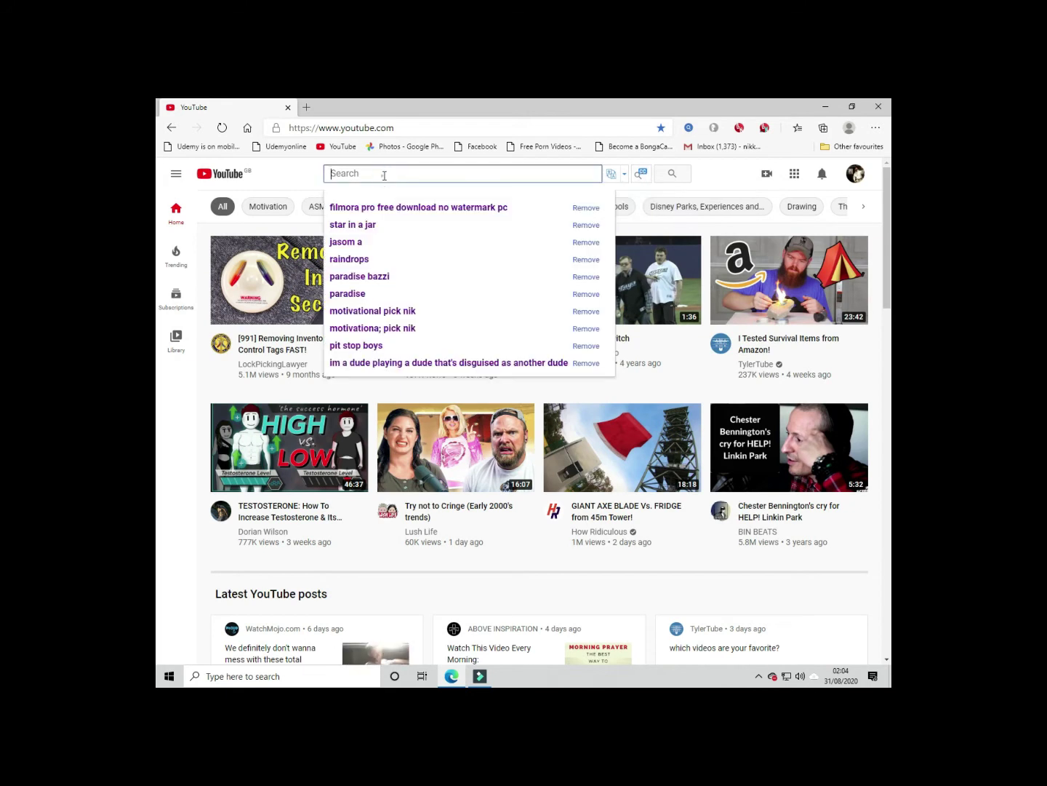
{"action": "left_click", "coordinate": [394, 227]}
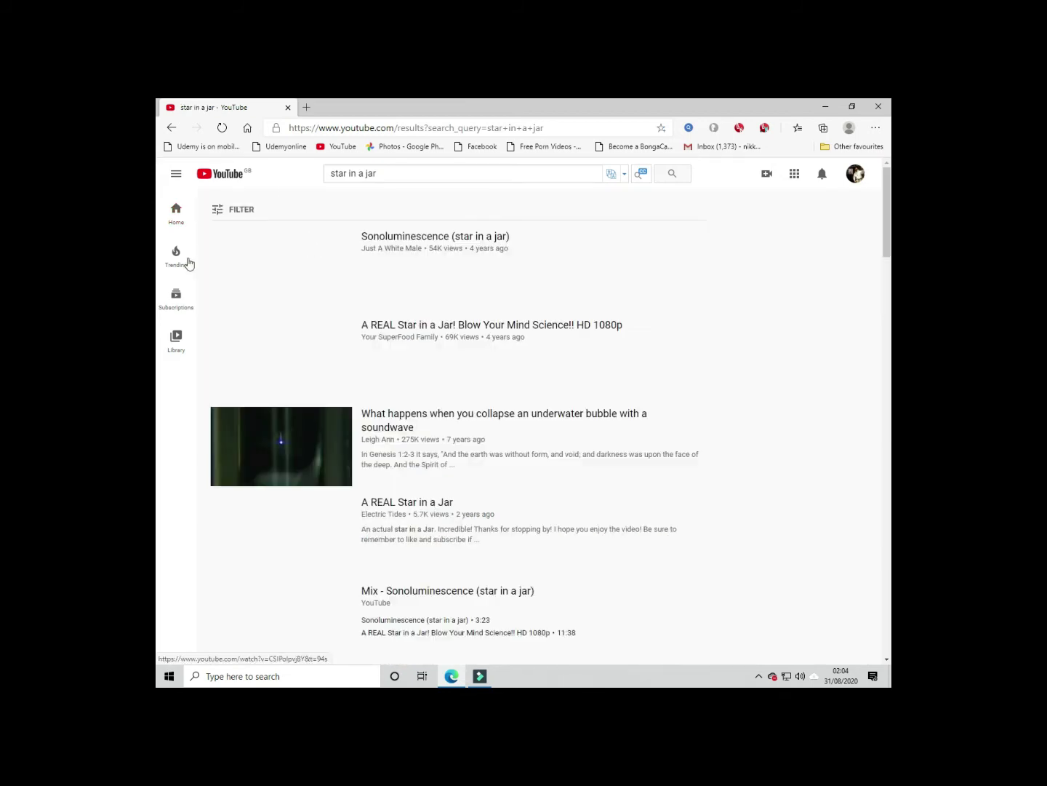
{"action": "left_click", "coordinate": [276, 440]}
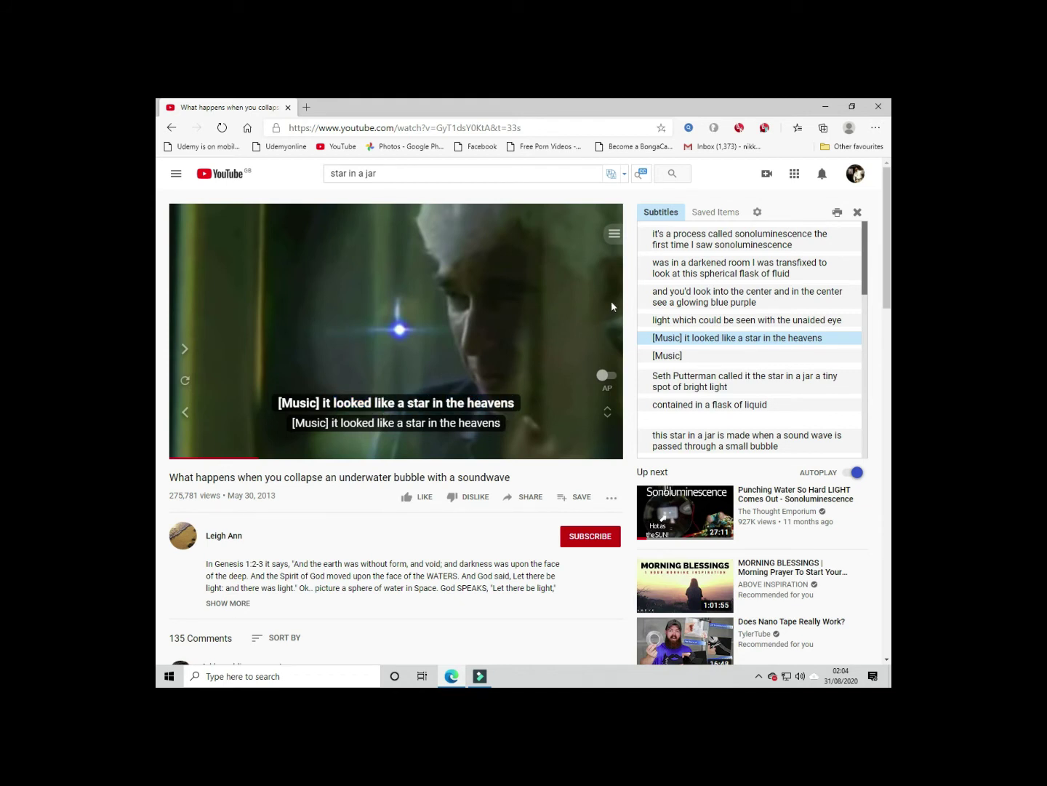
Pause the video and set the translation language to Japanese (日本語) in the LLY settings.
{"action": "left_click", "coordinate": [351, 303]}
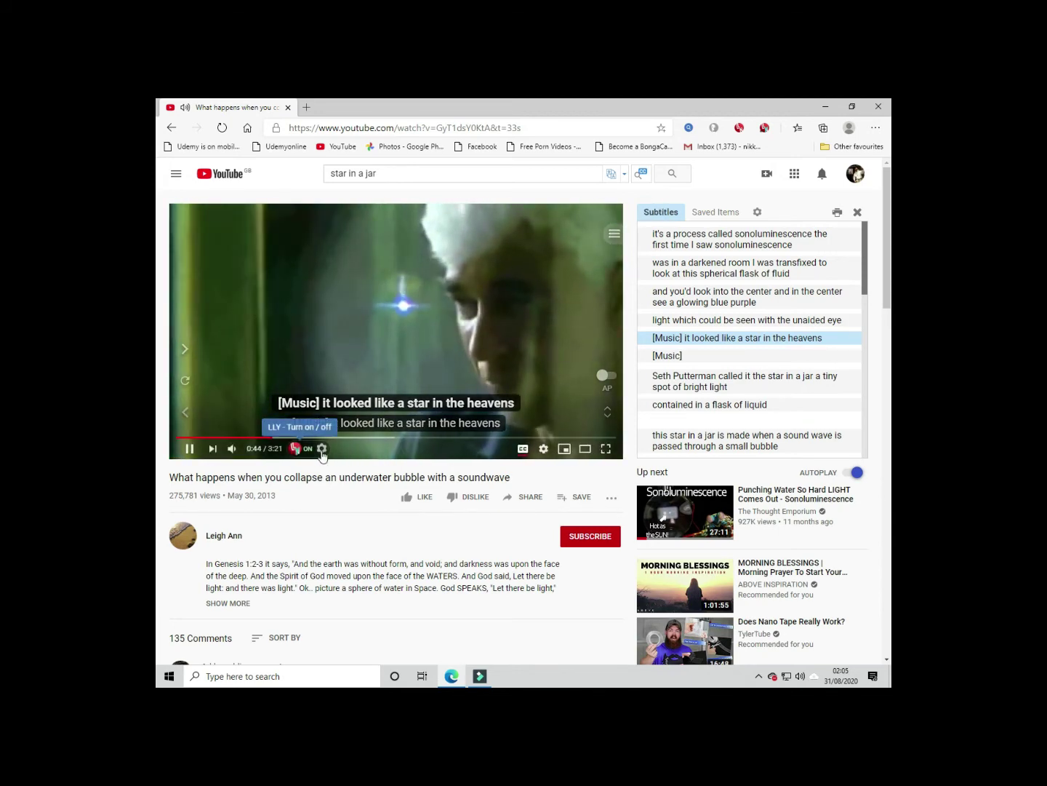
{"action": "left_click", "coordinate": [323, 449]}
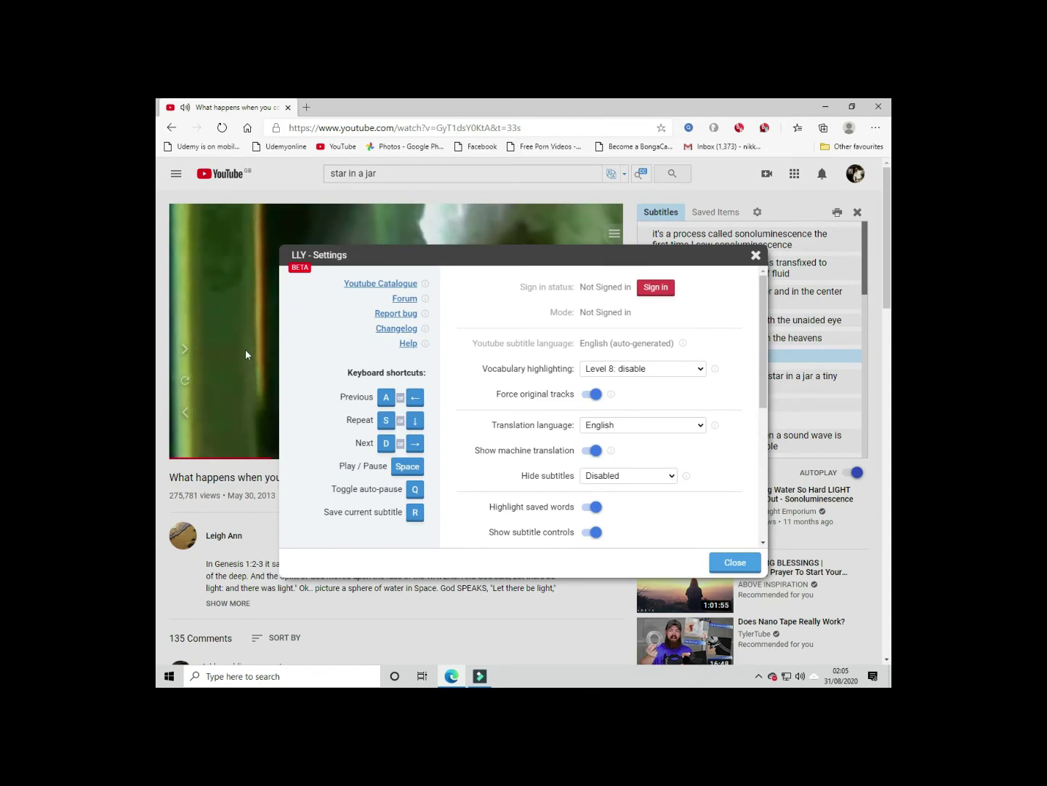
{"action": "left_click", "coordinate": [273, 343]}
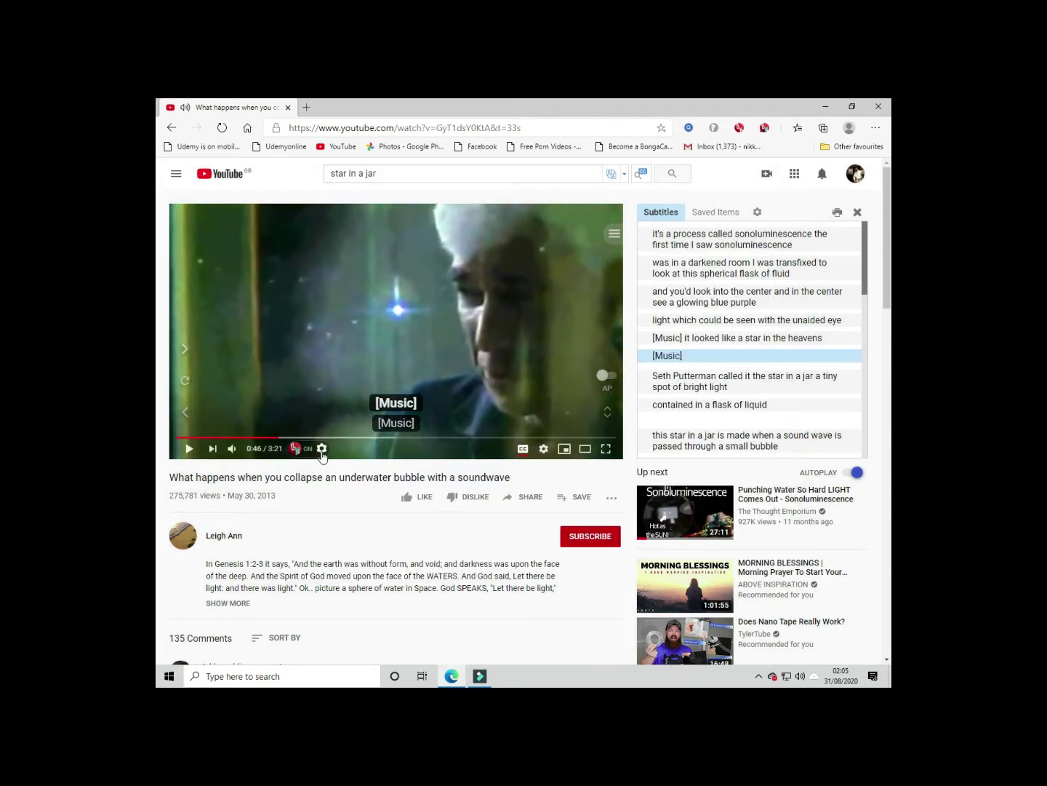
{"action": "left_click", "coordinate": [322, 448]}
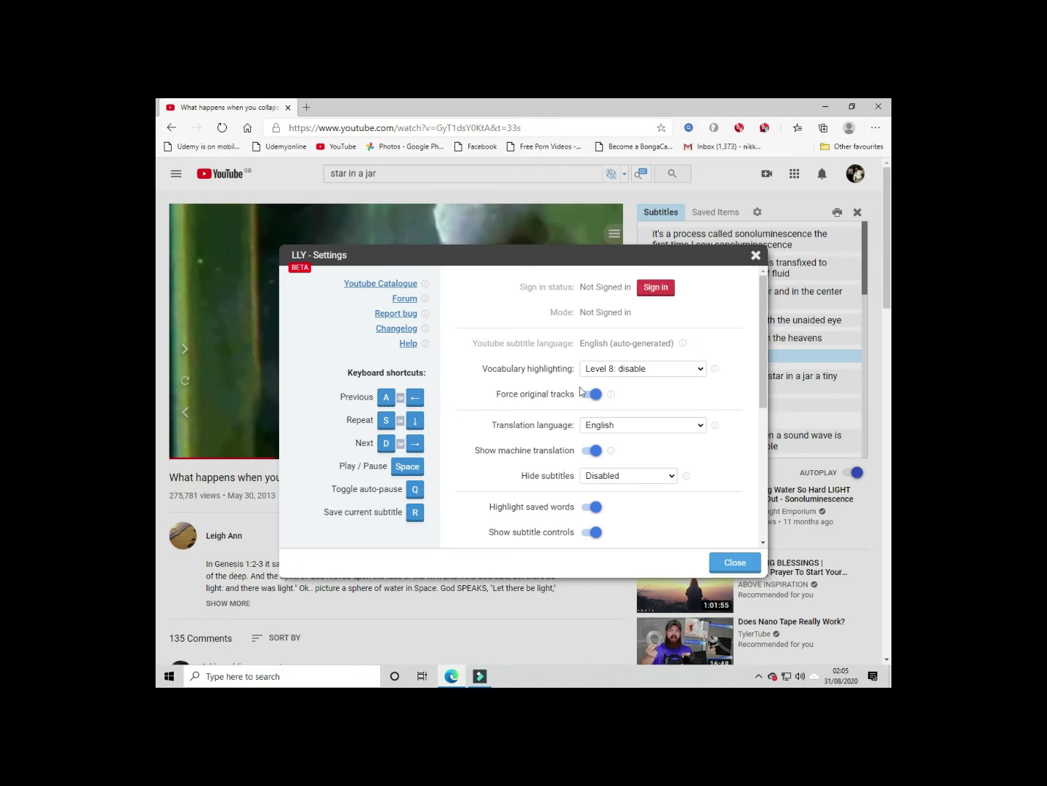
{"action": "mouse_move", "coordinate": [716, 370]}
{"action": "mouse_move", "coordinate": [610, 396]}
{"action": "left_click", "coordinate": [657, 427]}
{"action": "scroll", "coordinate": [635, 349], "scroll_direction": "down", "scroll_amount": 3}
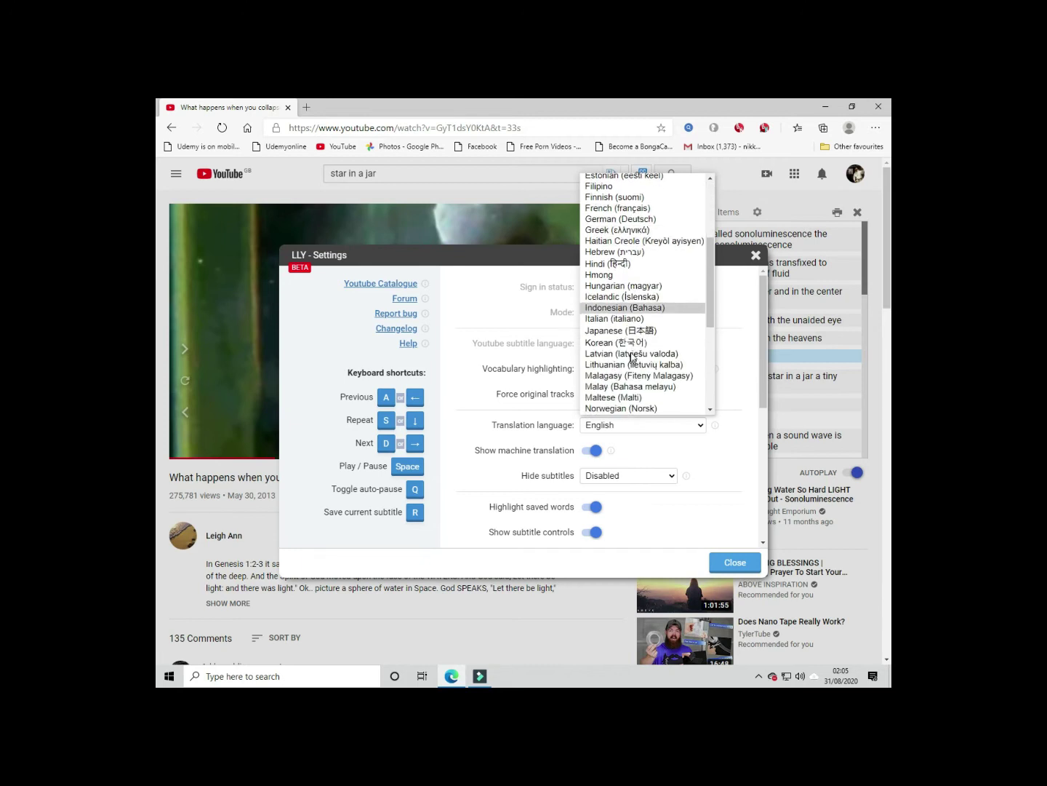
{"action": "left_click", "coordinate": [634, 331]}
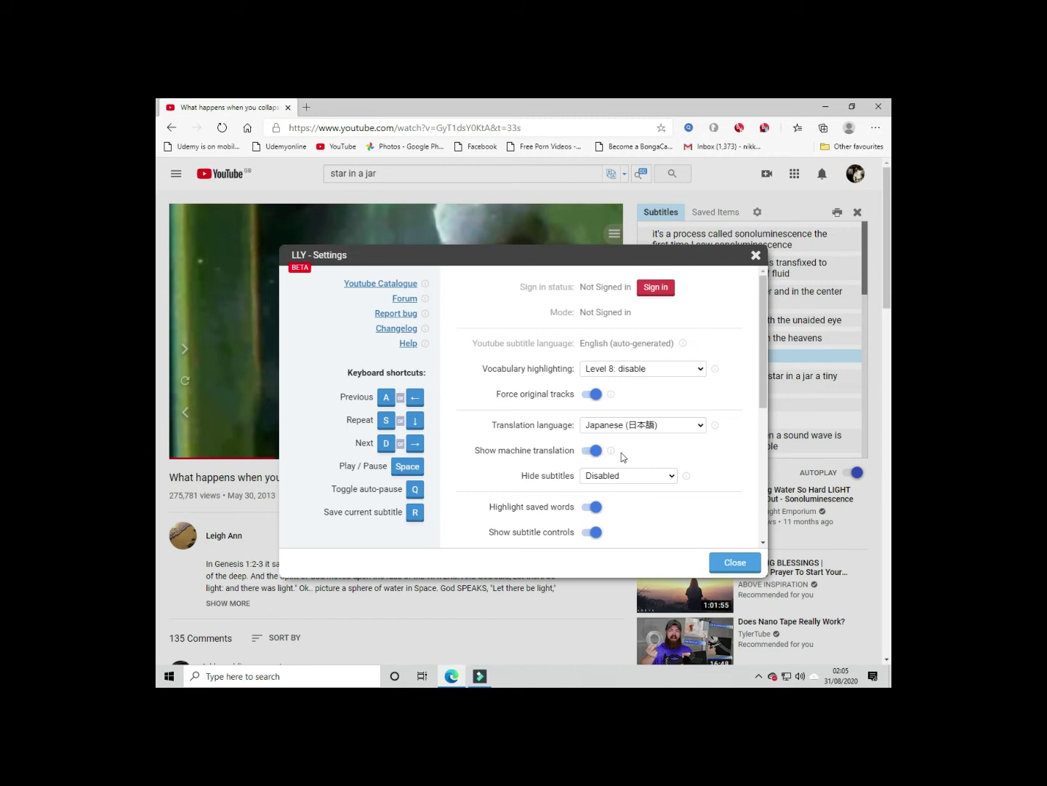
Review the machine translation, subtitle hiding, mouse action, user dictionary and font options in the LLY settings.
{"action": "mouse_move", "coordinate": [613, 453]}
{"action": "scroll", "coordinate": [640, 515], "scroll_direction": "down", "scroll_amount": 1}
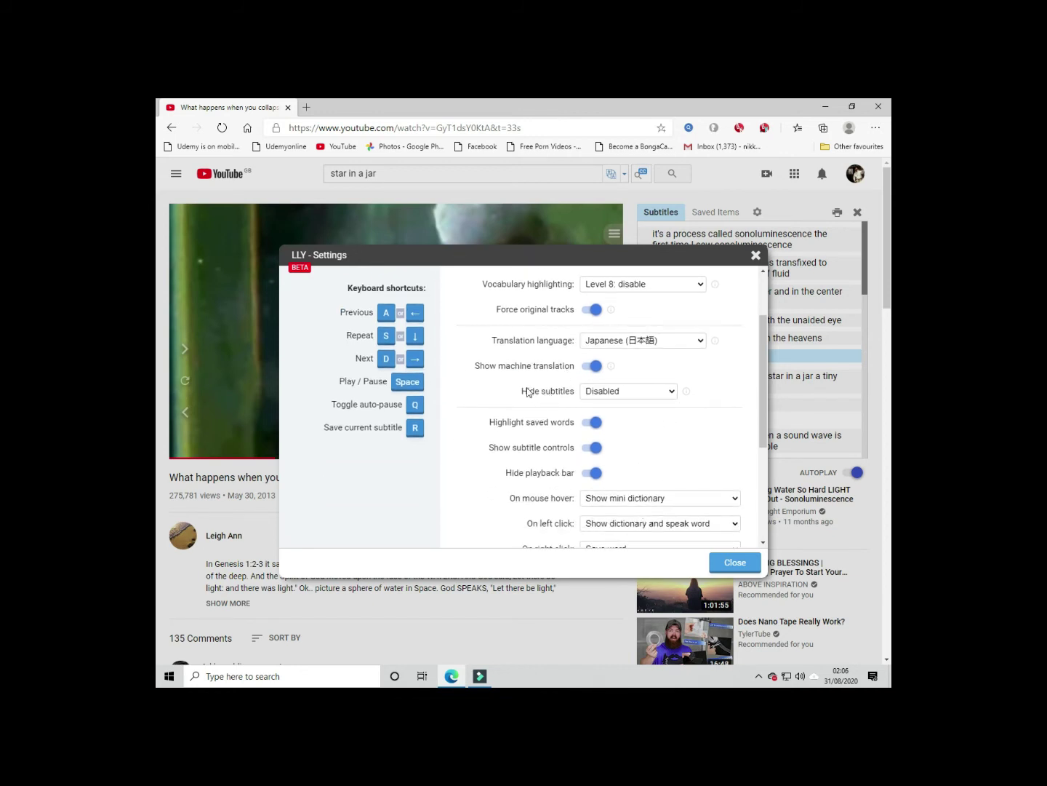
{"action": "left_click", "coordinate": [672, 393]}
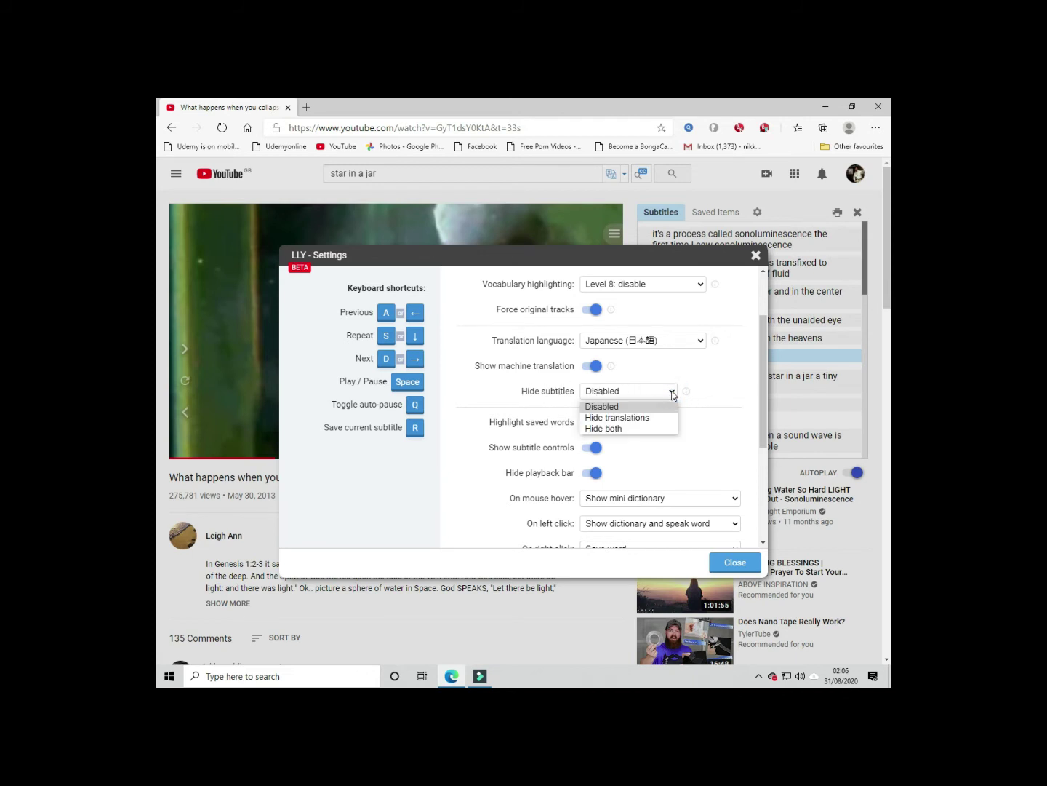
{"action": "left_click", "coordinate": [672, 392]}
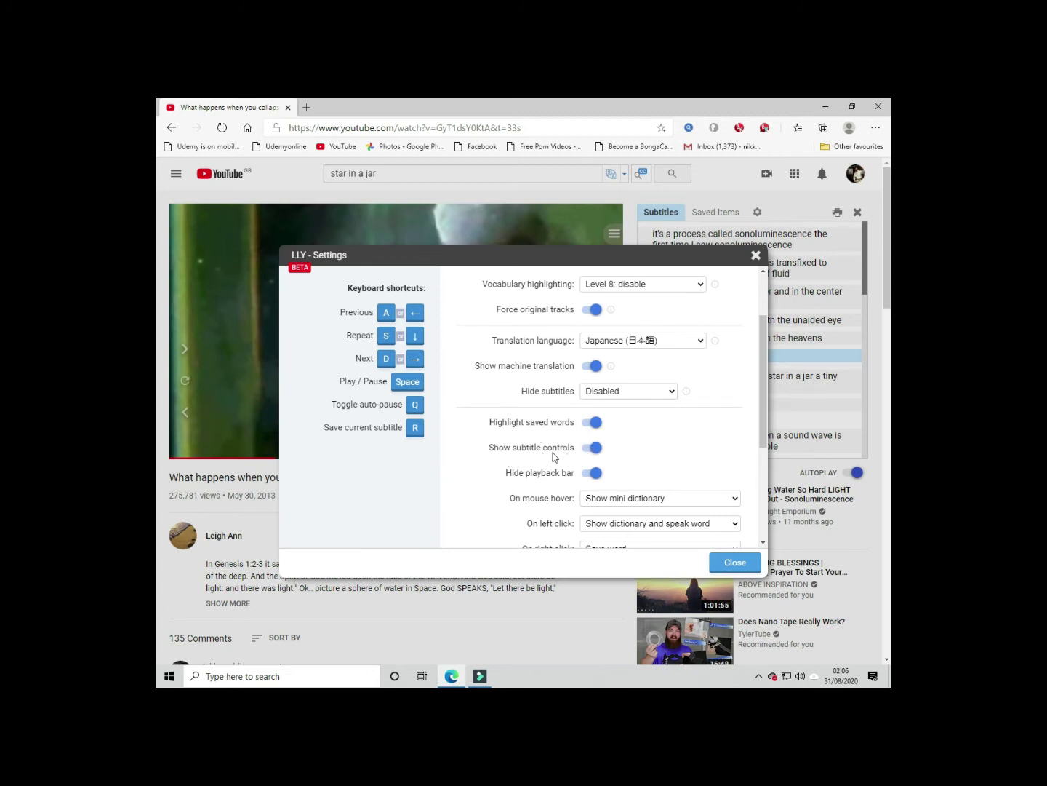
{"action": "scroll", "coordinate": [638, 478], "scroll_direction": "down", "scroll_amount": 2}
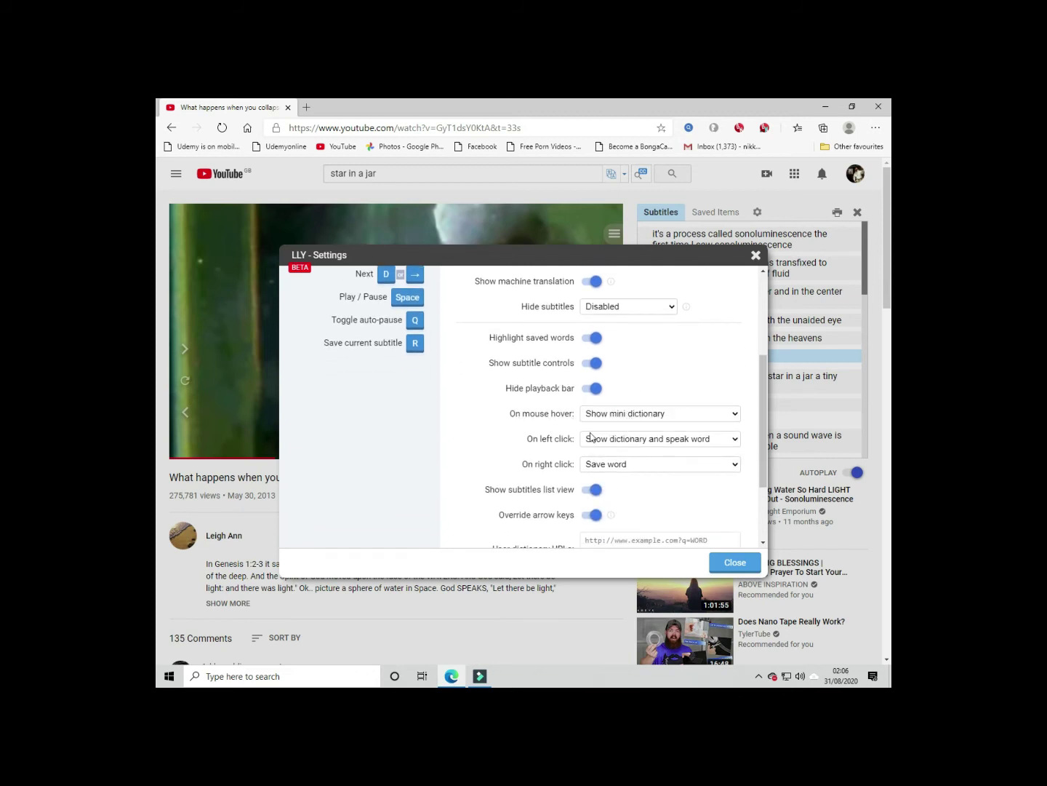
{"action": "left_click", "coordinate": [735, 415]}
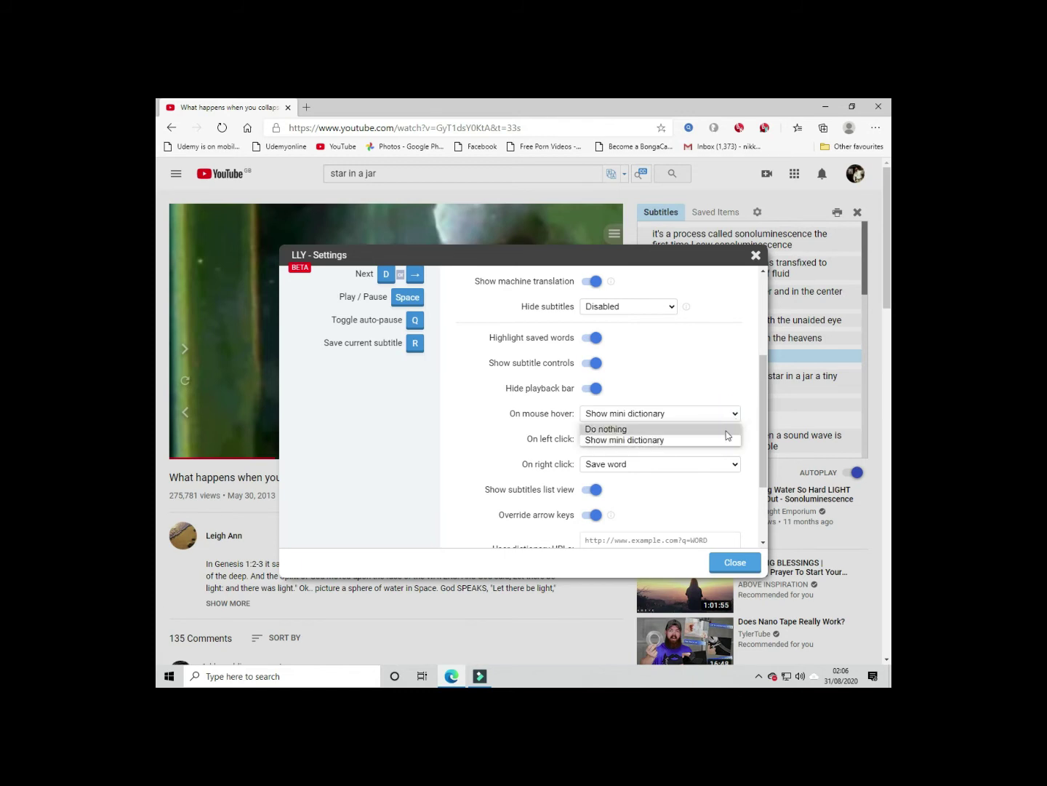
{"action": "left_click", "coordinate": [722, 388]}
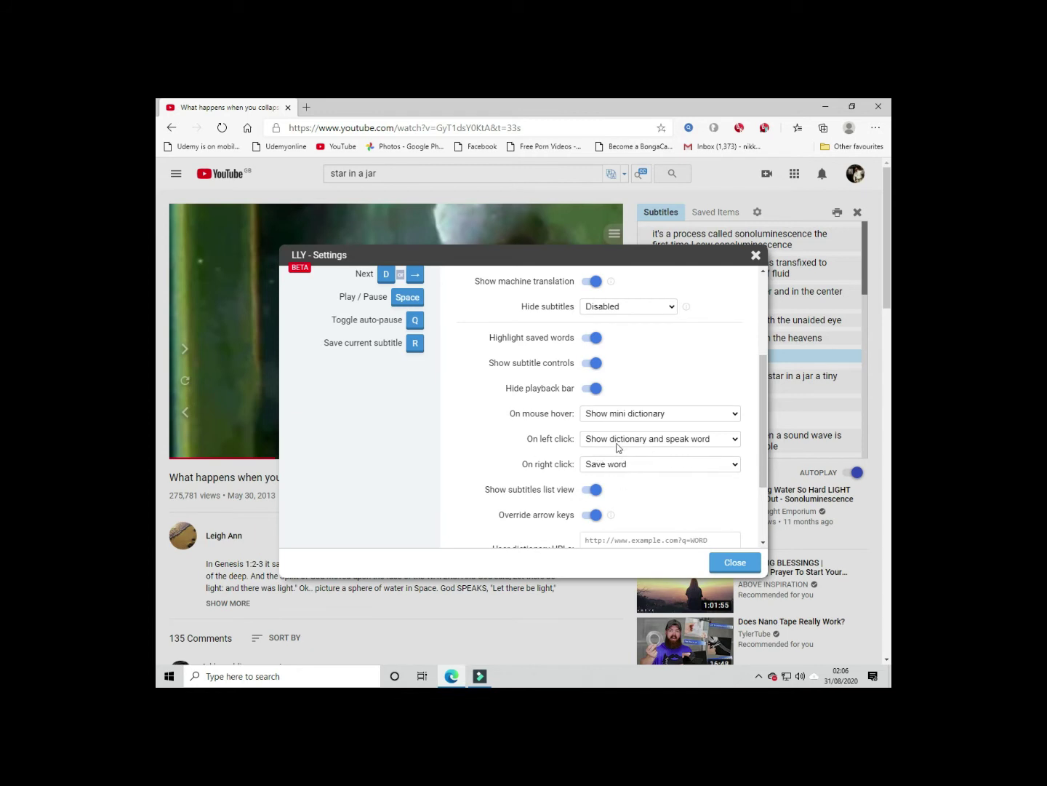
{"action": "scroll", "coordinate": [627, 475], "scroll_direction": "down", "scroll_amount": 2}
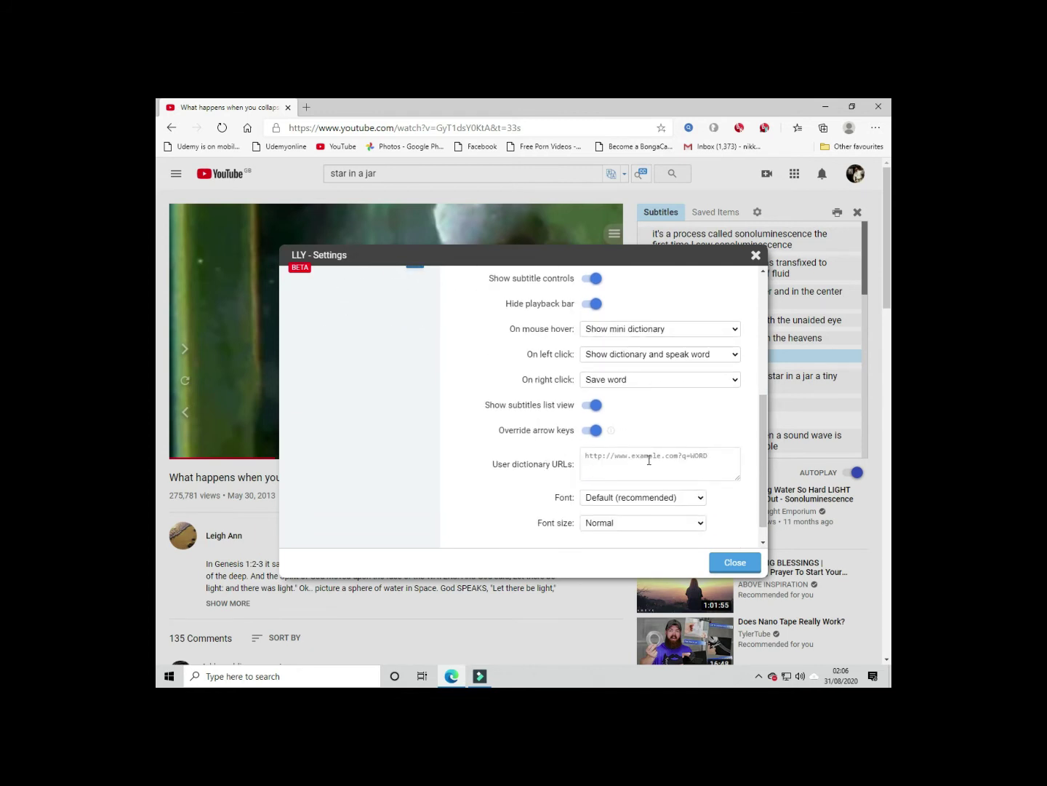
{"action": "scroll", "coordinate": [645, 507], "scroll_direction": "down", "scroll_amount": 1}
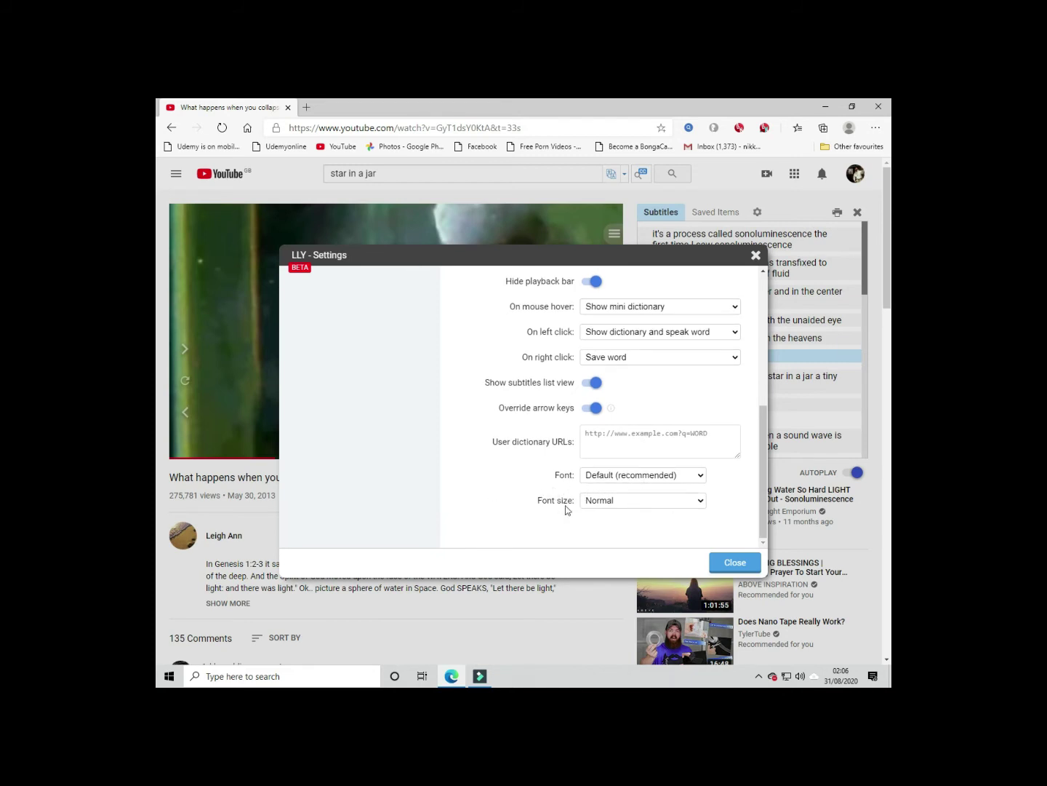
Review the keyboard shortcuts for previous, repeat and next subtitle, and close the LLY settings.
{"action": "scroll", "coordinate": [416, 449], "scroll_direction": "up", "scroll_amount": 6}
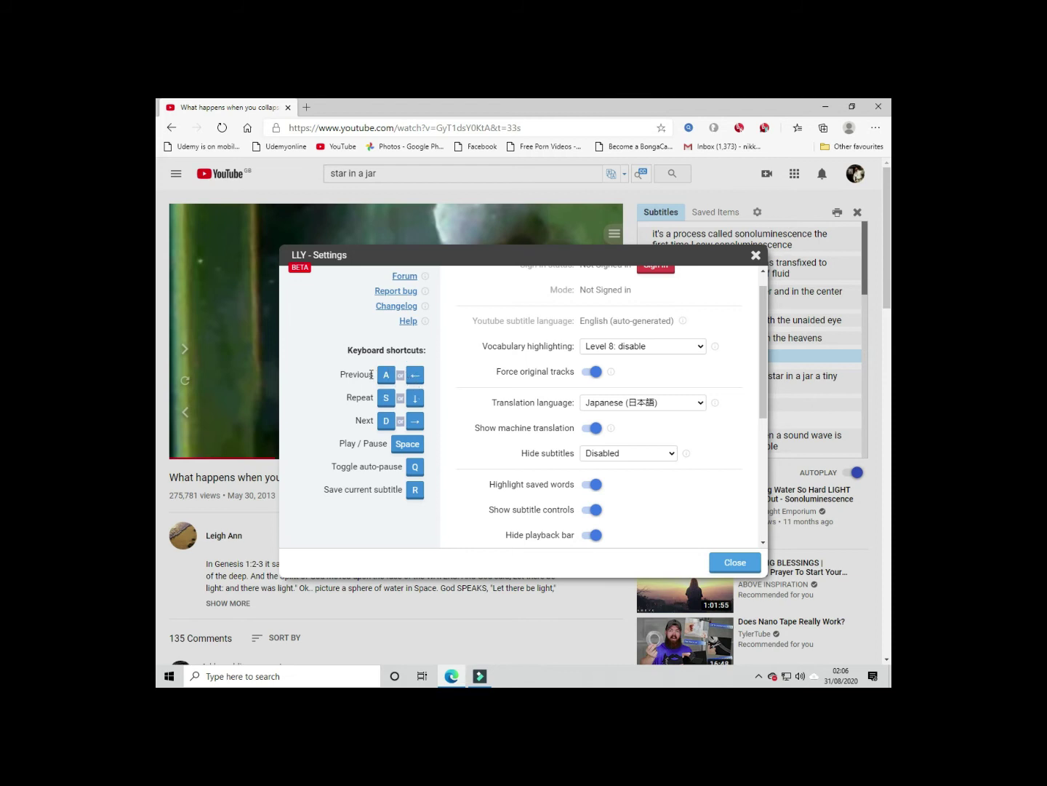
{"action": "left_click_drag", "start_coordinate": [372, 375], "coordinate": [342, 373]}
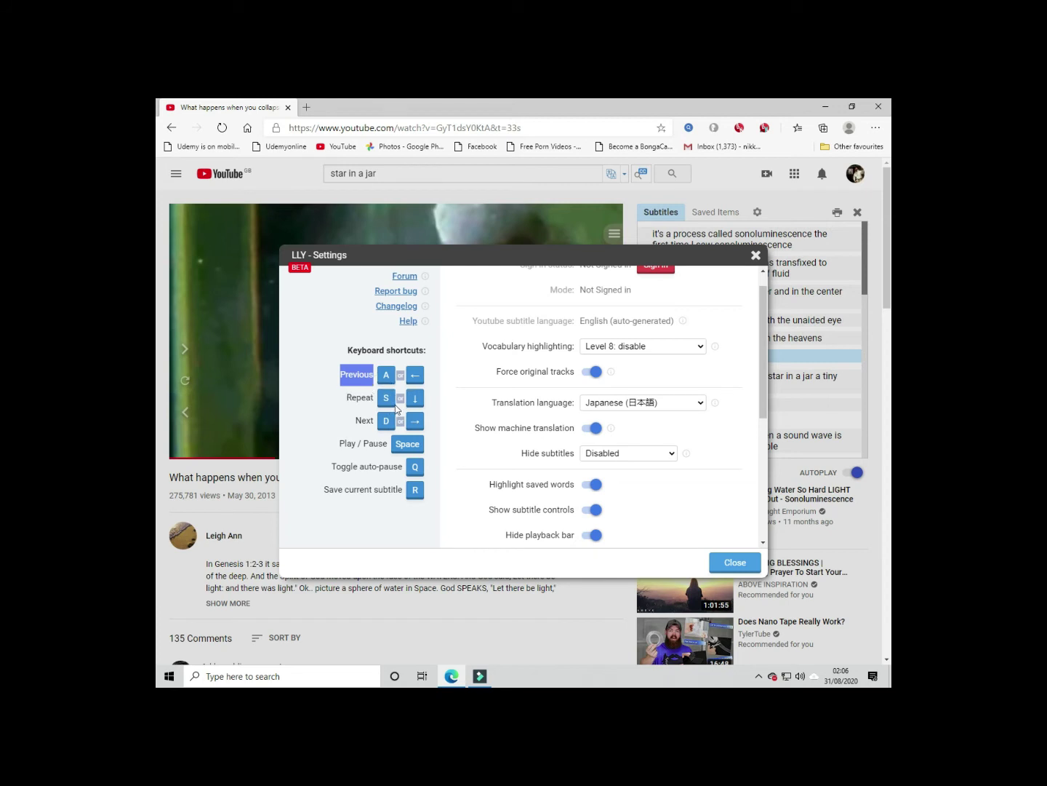
{"action": "left_click", "coordinate": [350, 396]}
{"action": "left_click", "coordinate": [350, 396]}
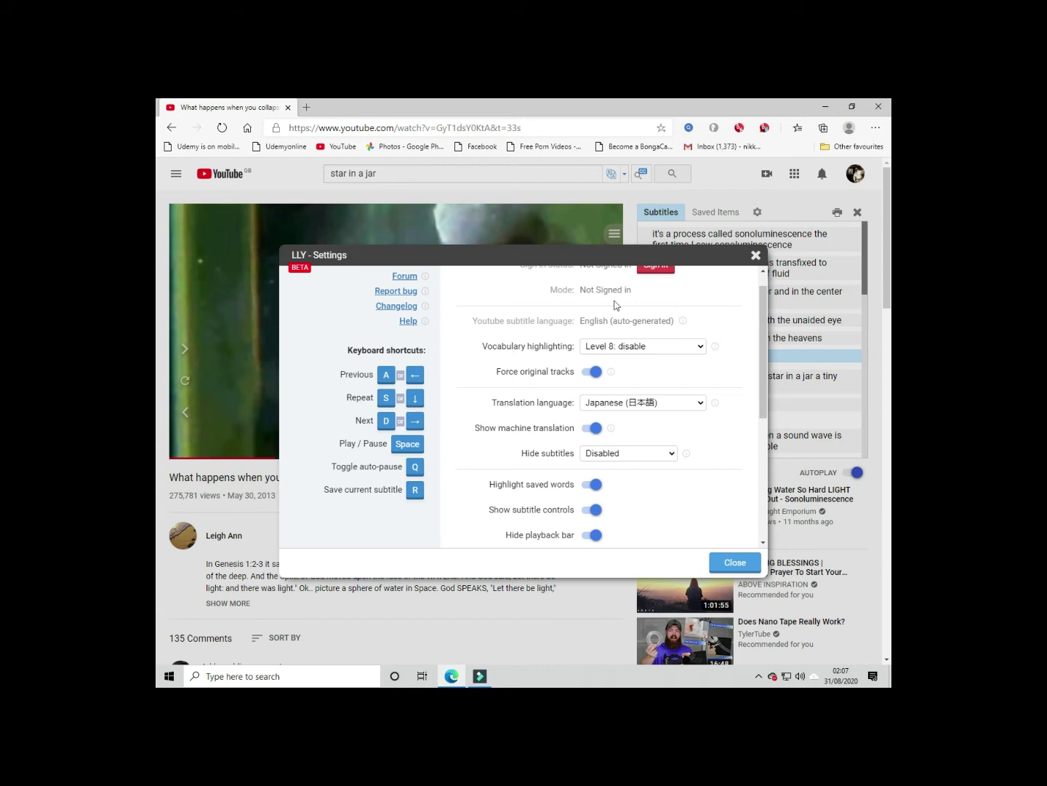
{"action": "left_click", "coordinate": [730, 560]}
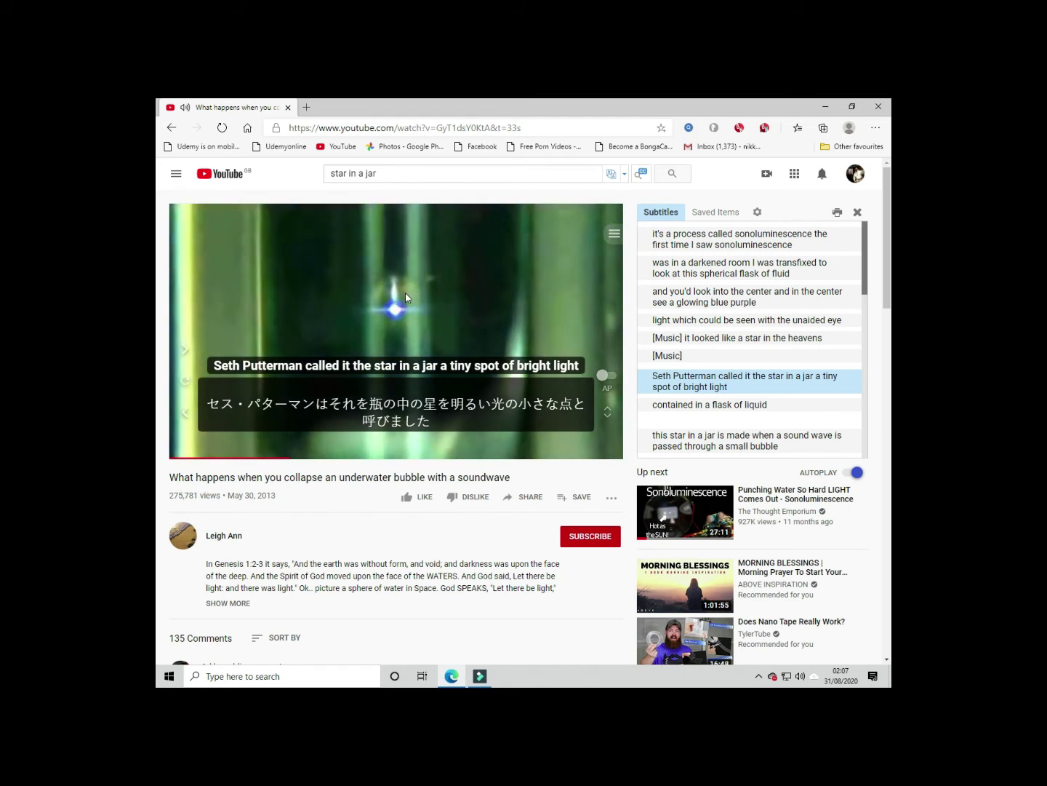
Look up the word "star" from the video's subtitle in the dictionary and read through its translations and usage examples.
{"action": "left_click", "coordinate": [386, 367]}
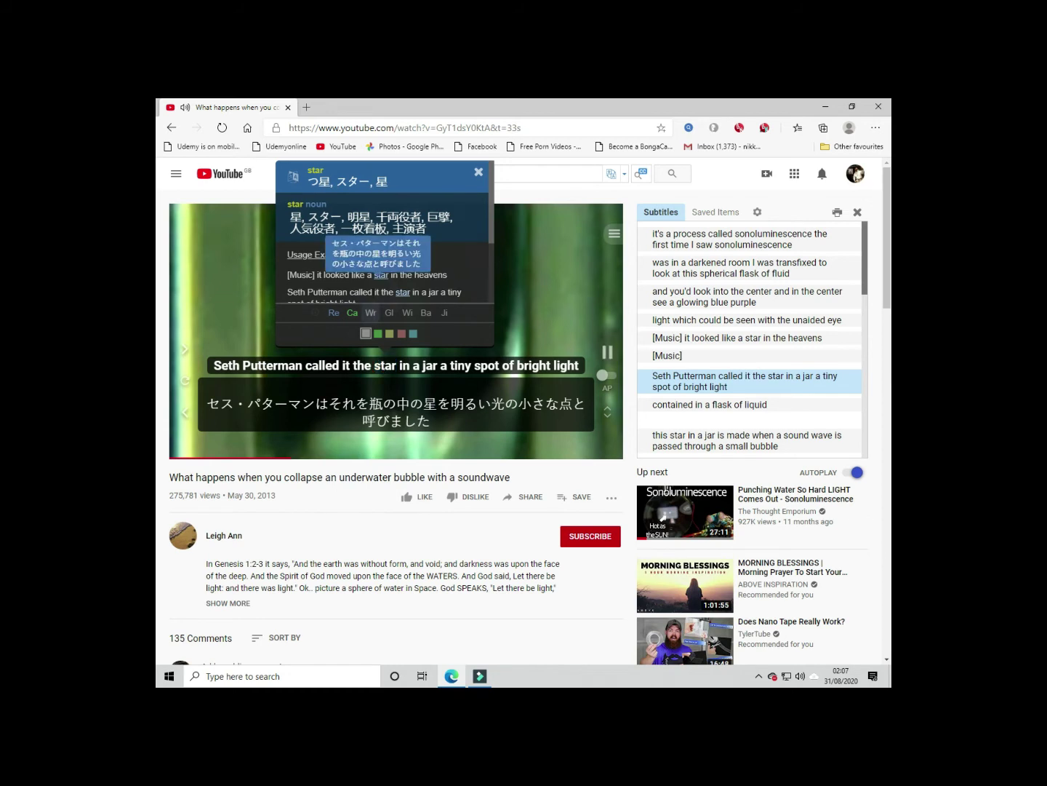
{"action": "scroll", "coordinate": [366, 276], "scroll_direction": "down", "scroll_amount": 2}
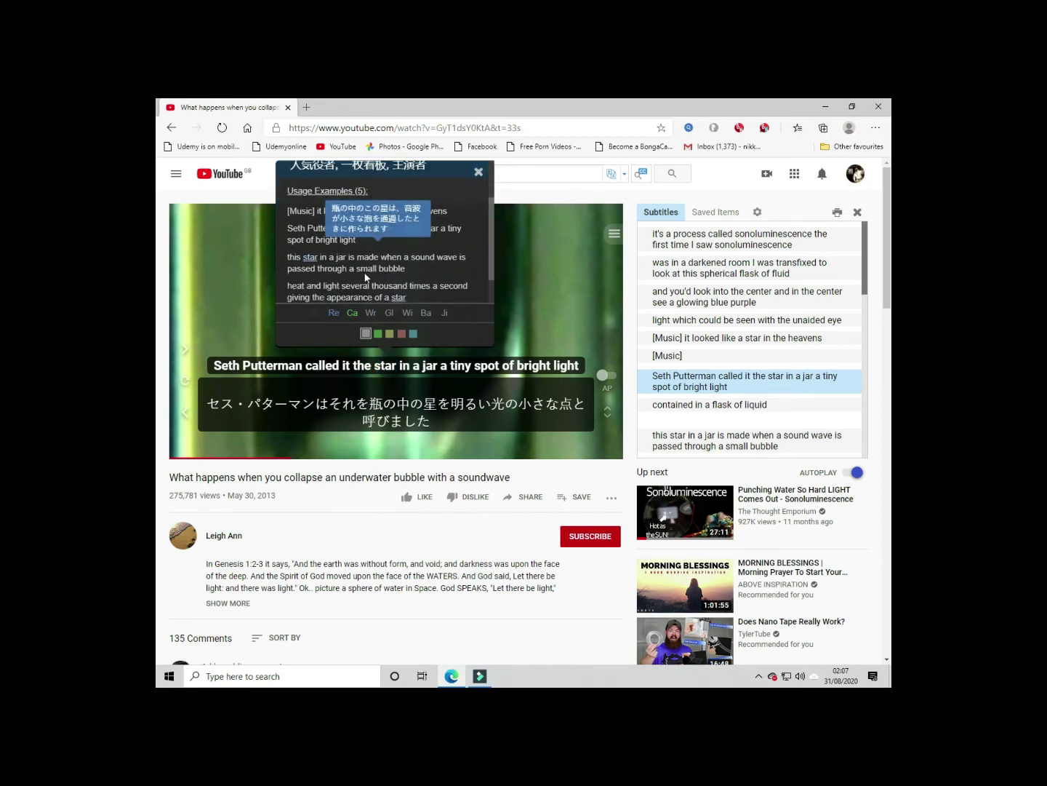
{"action": "scroll", "coordinate": [366, 276], "scroll_direction": "up", "scroll_amount": 2}
{"action": "scroll", "coordinate": [343, 255], "scroll_direction": "up", "scroll_amount": 1}
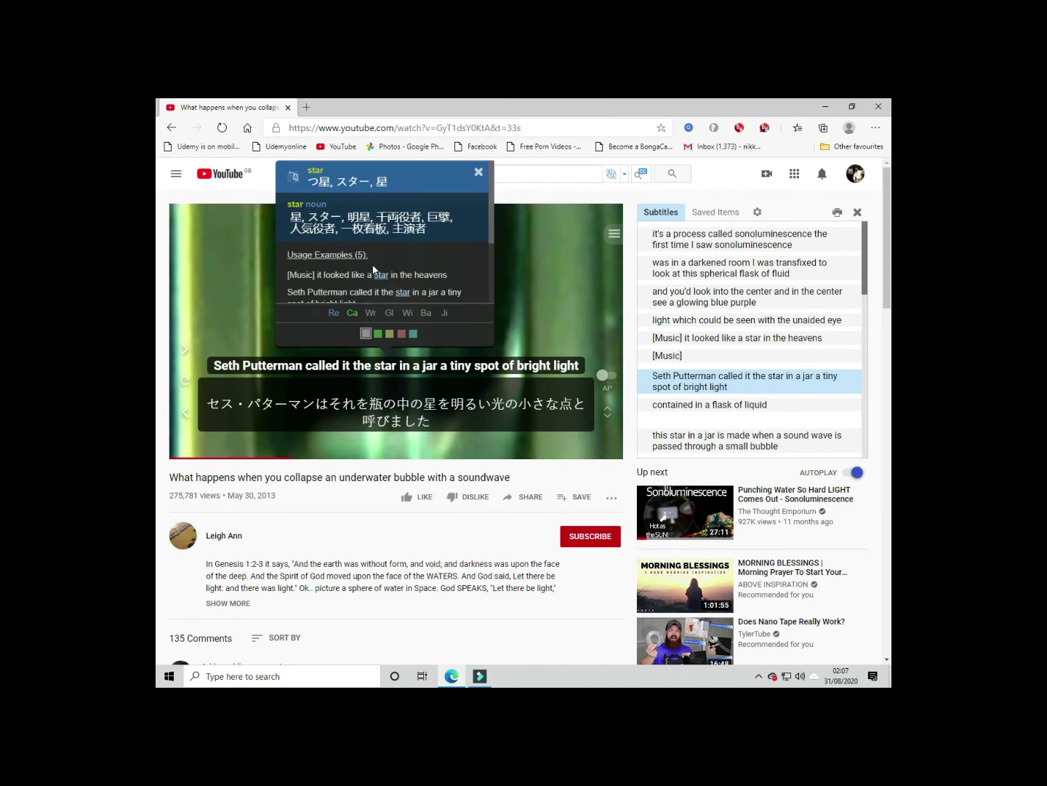
{"action": "mouse_move", "coordinate": [325, 275]}
{"action": "scroll", "coordinate": [339, 274], "scroll_direction": "down", "scroll_amount": 1}
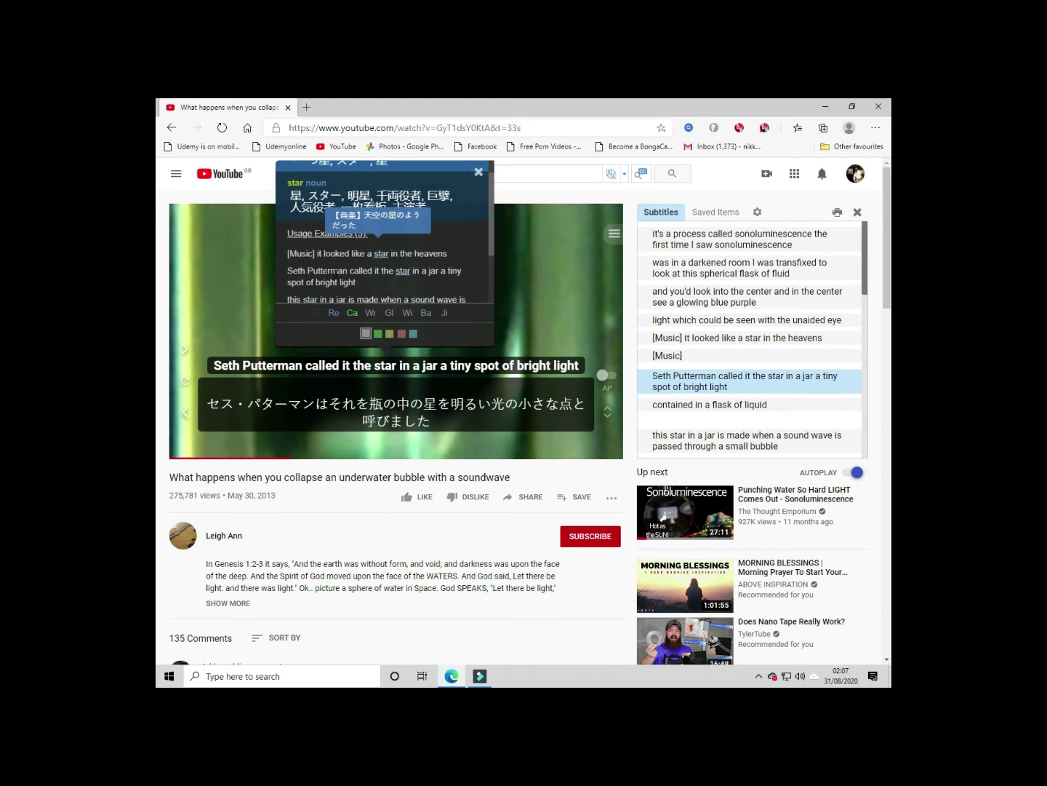
{"action": "scroll", "coordinate": [339, 274], "scroll_direction": "down", "scroll_amount": 1}
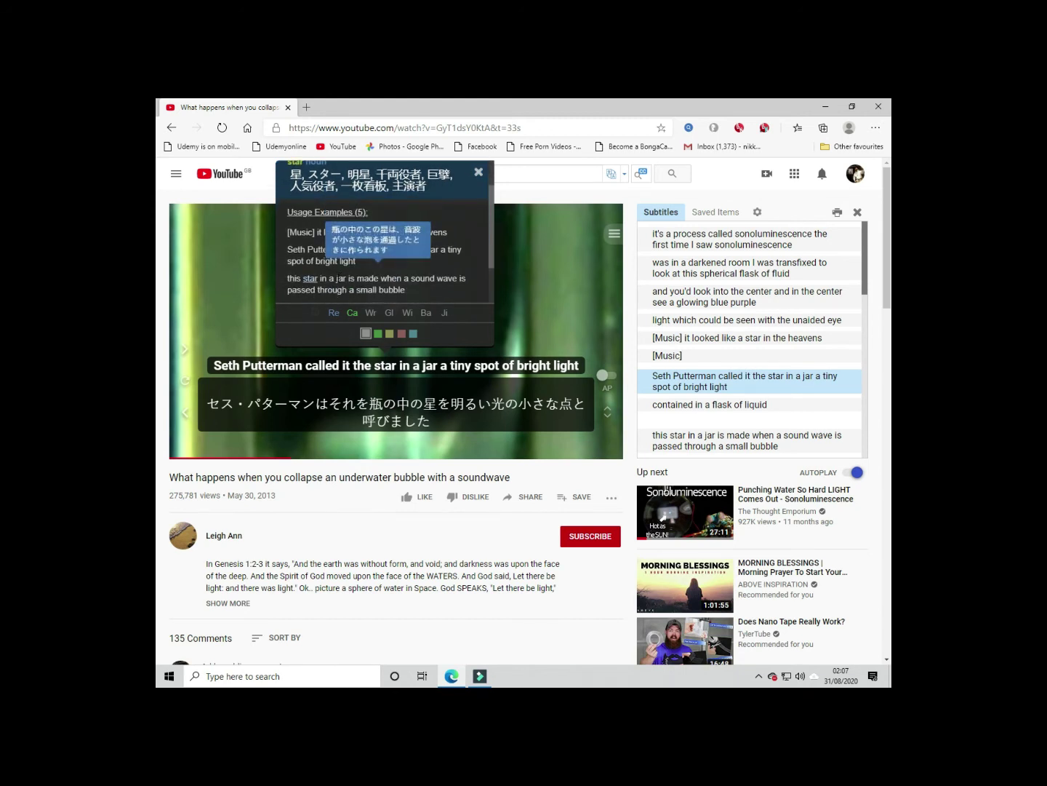
Look up the speaker's surname and the word "called" from the subtitle, read their translations and usage examples, and close the dictionary.
{"action": "left_click", "coordinate": [282, 371]}
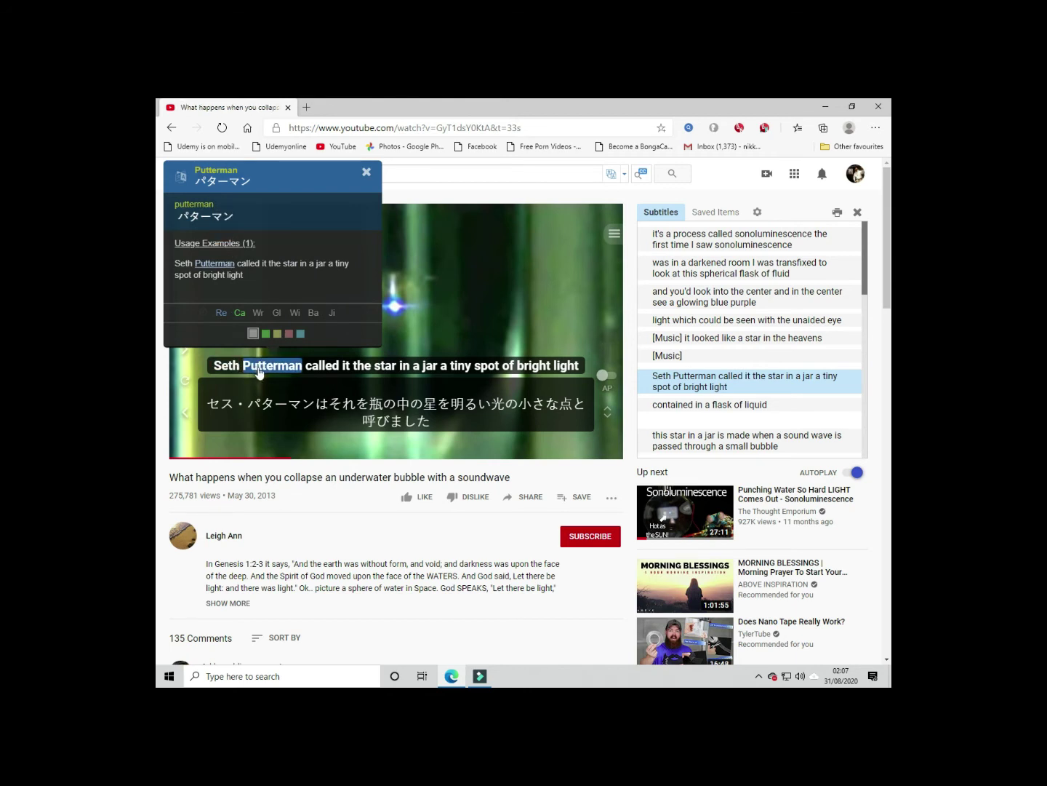
{"action": "left_click", "coordinate": [324, 371]}
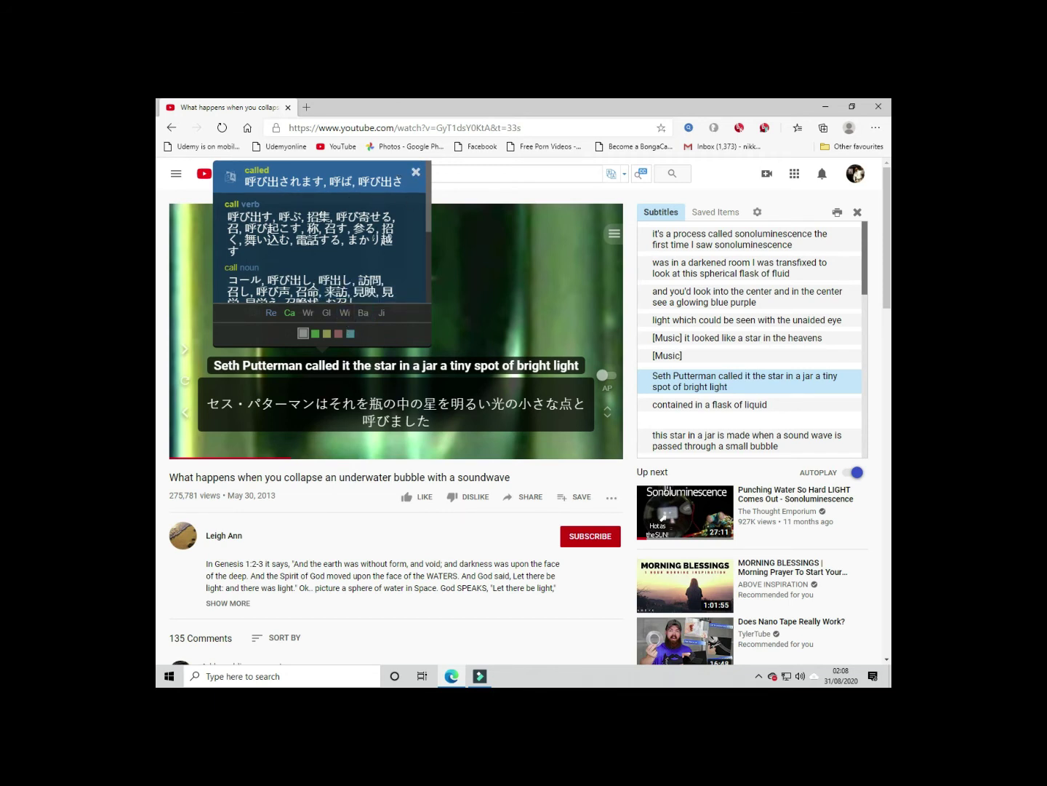
{"action": "scroll", "coordinate": [366, 237], "scroll_direction": "down", "scroll_amount": 5}
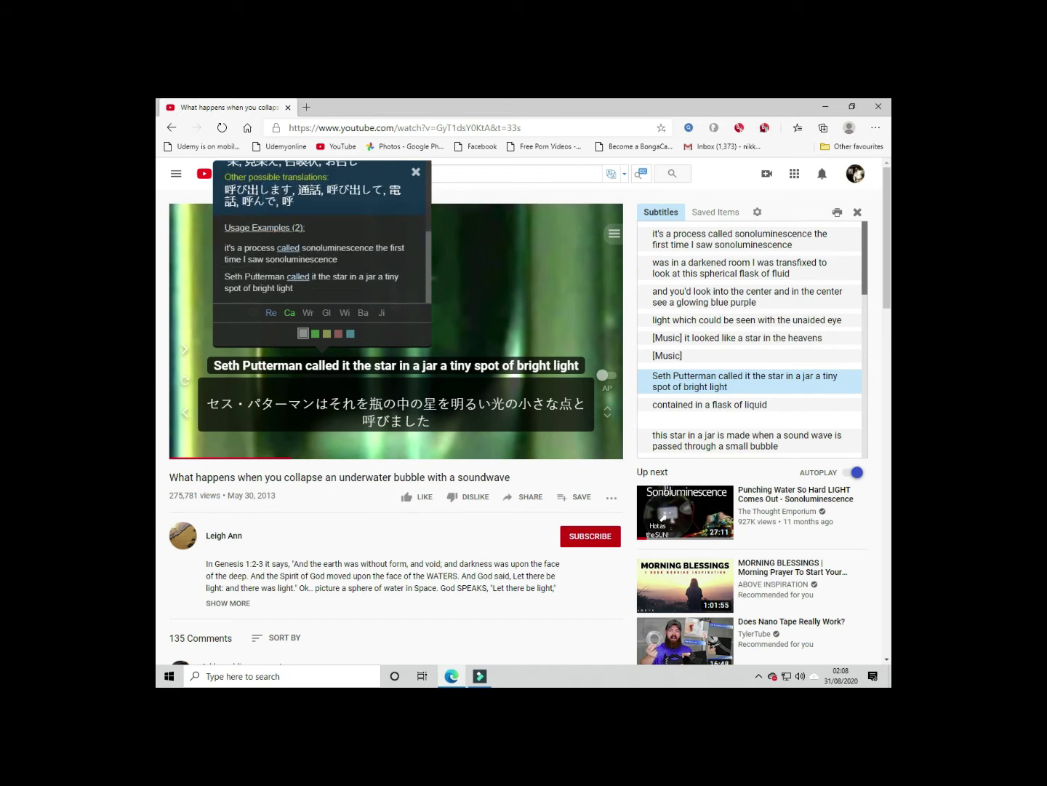
{"action": "scroll", "coordinate": [306, 271], "scroll_direction": "up", "scroll_amount": 5}
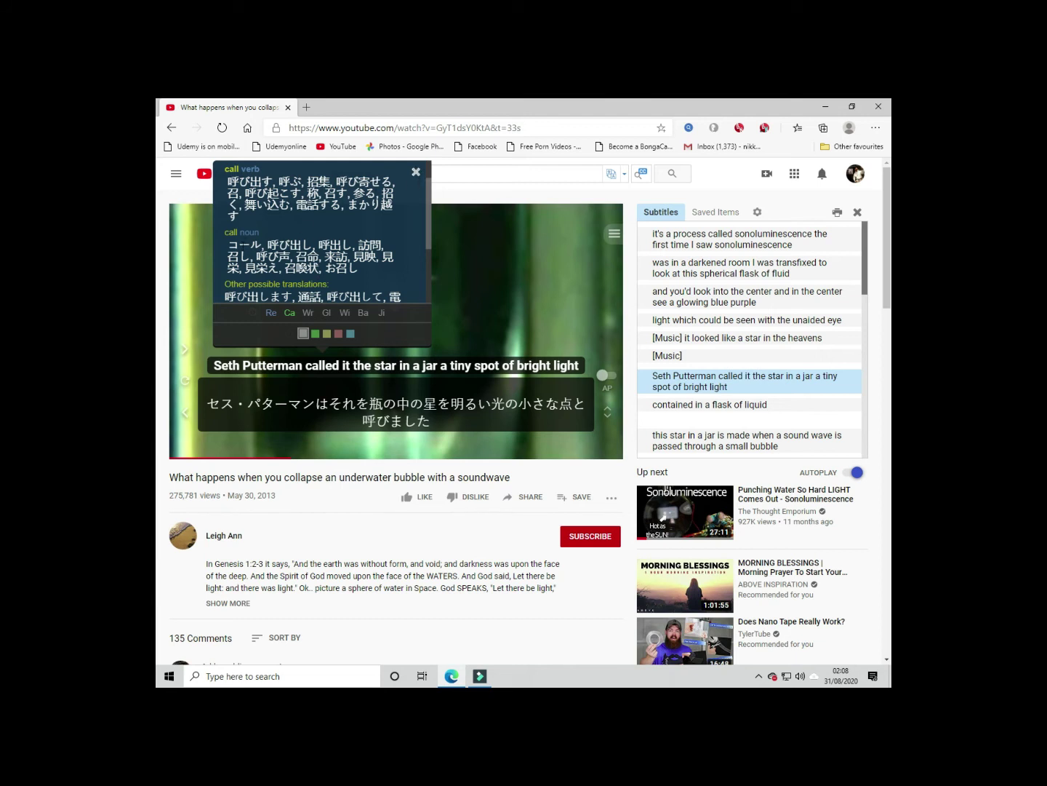
{"action": "scroll", "coordinate": [418, 178], "scroll_direction": "down", "scroll_amount": 3}
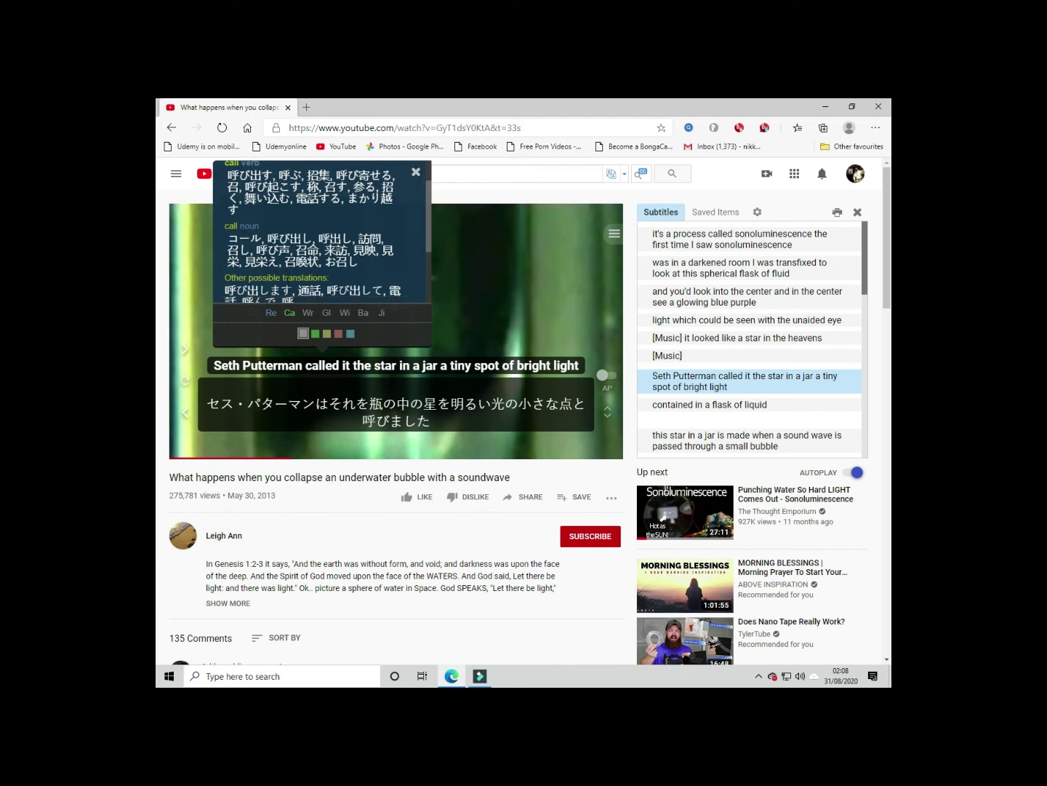
{"action": "left_click", "coordinate": [417, 174]}
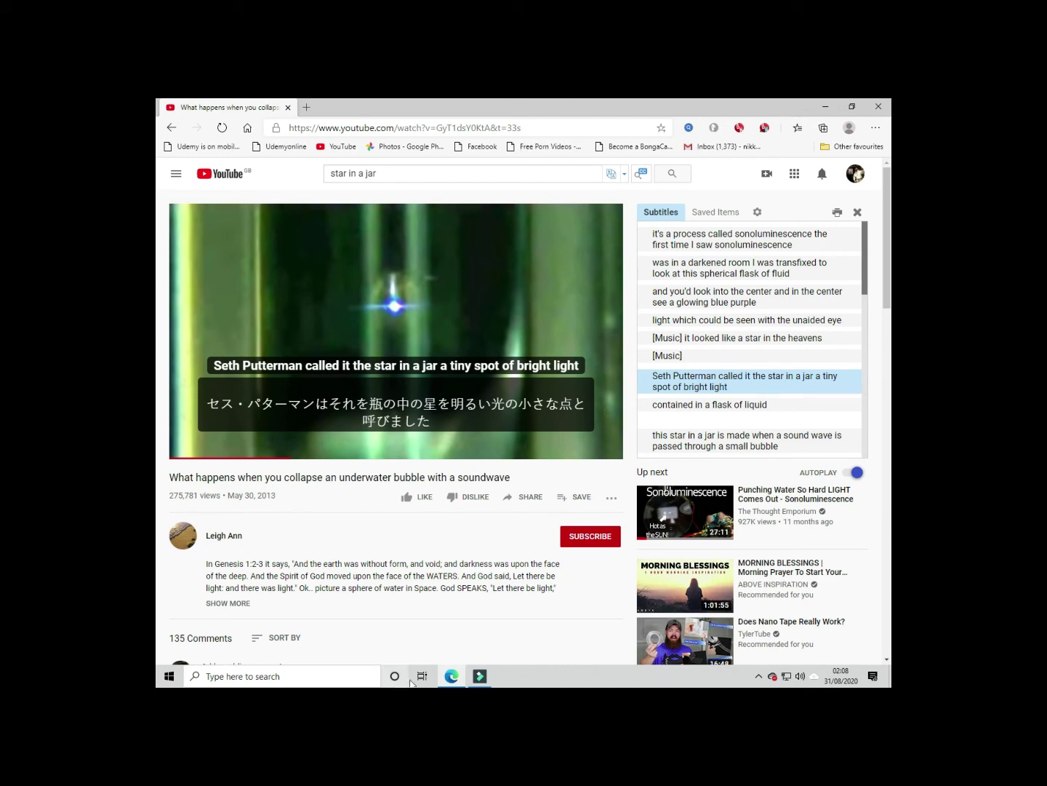
Minimise the browser and switch to the Your Phone app, showing the phone's home screen.
{"action": "left_click", "coordinate": [826, 106]}
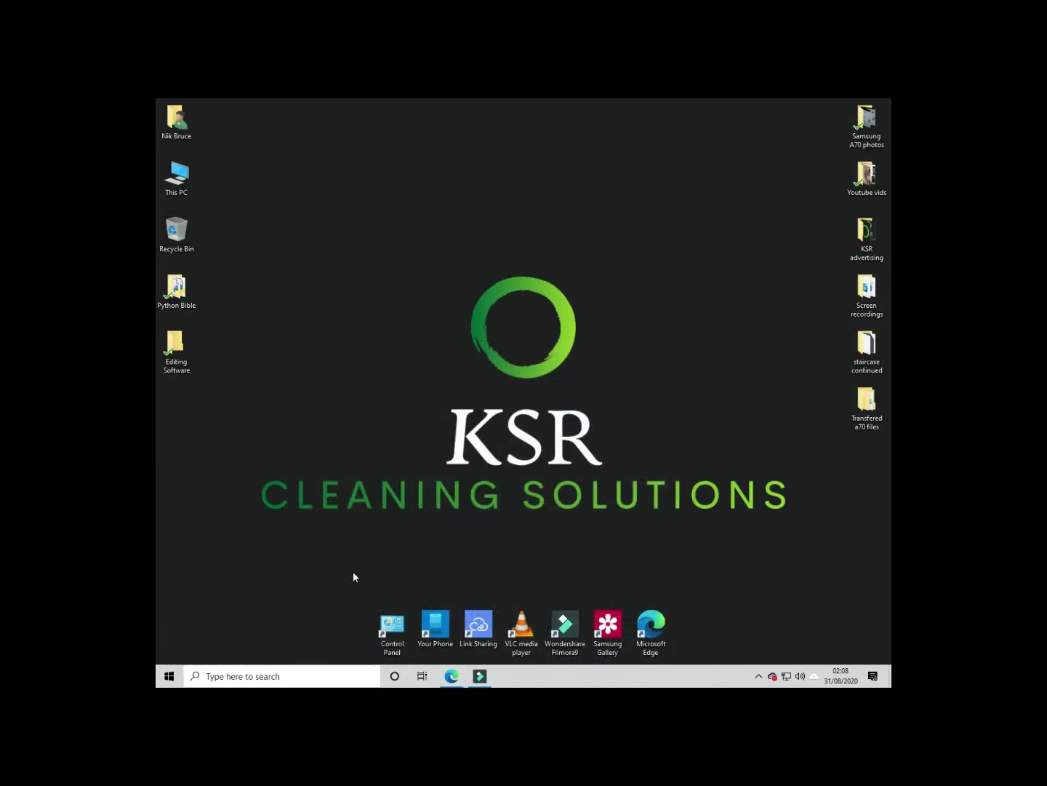
{"action": "left_click", "coordinate": [435, 627]}
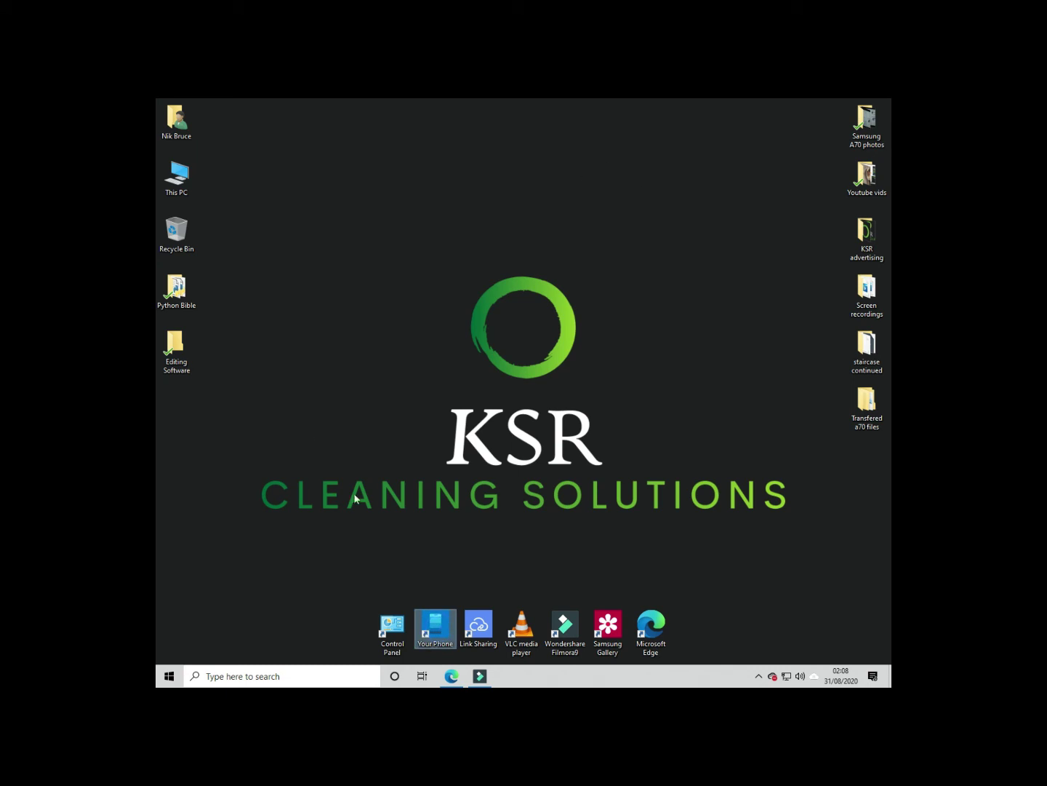
{"action": "double_click", "coordinate": [444, 627]}
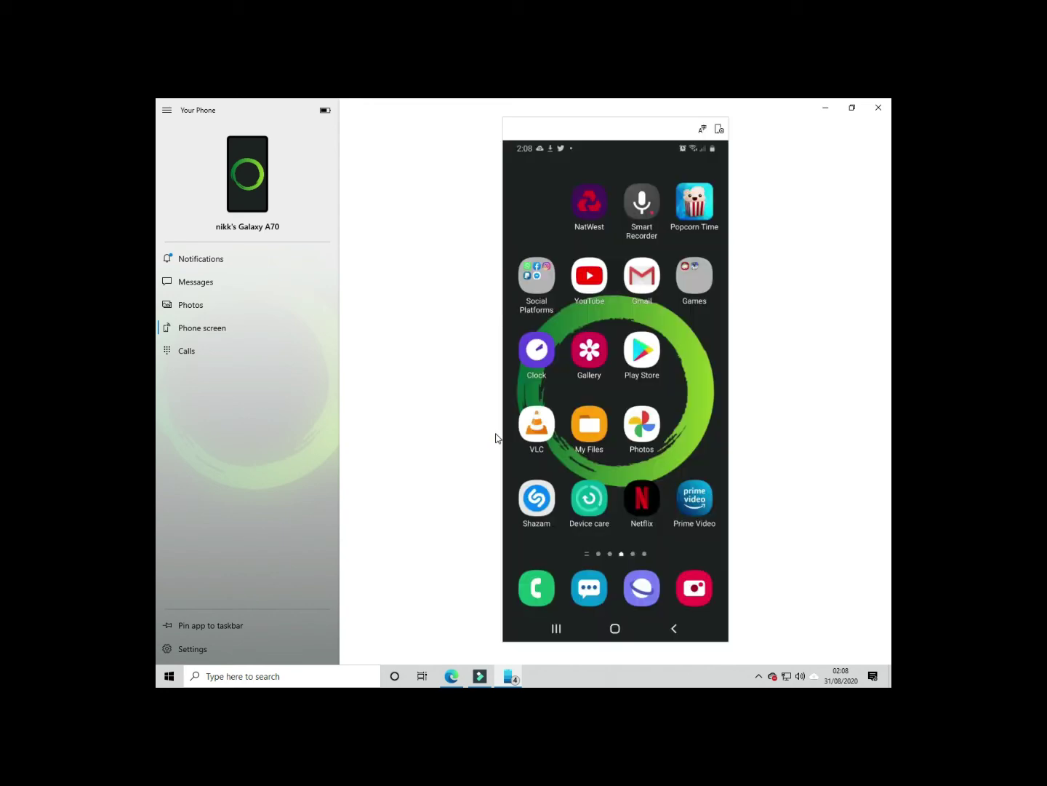
{"action": "left_click", "coordinate": [697, 591]}
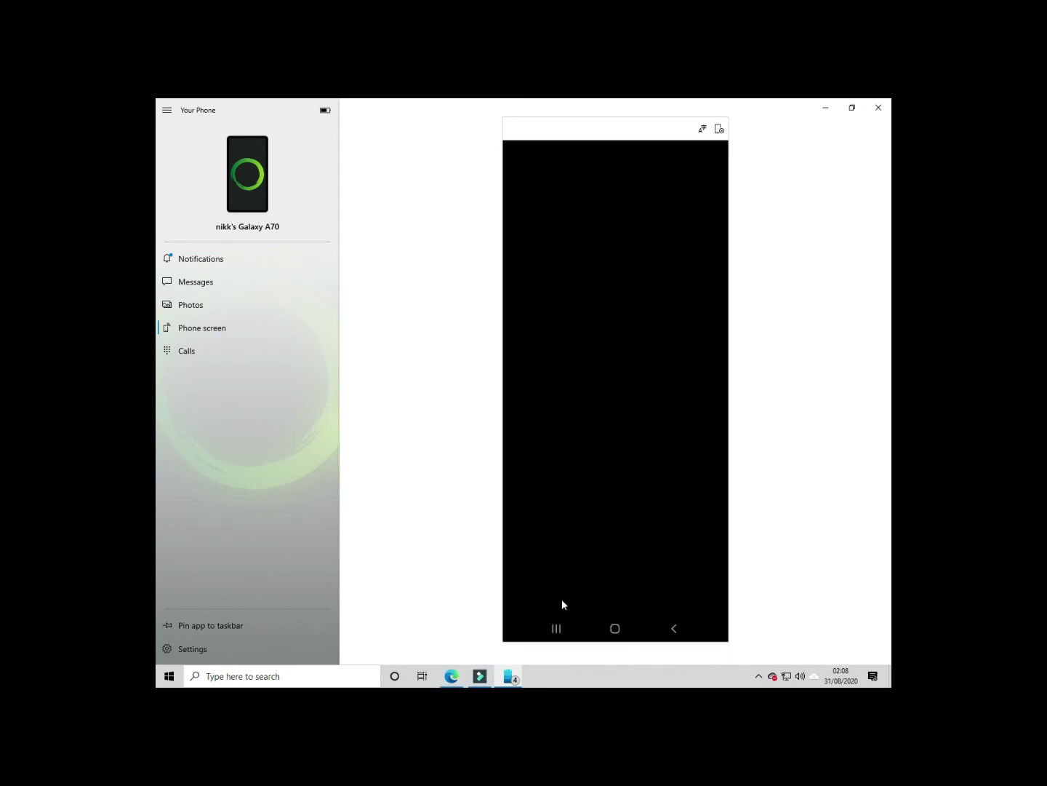
{"action": "left_click", "coordinate": [677, 633]}
Open Netflix on the phone with the fourth profile and play Hoops from the Continue Watching row.
{"action": "left_click", "coordinate": [643, 505]}
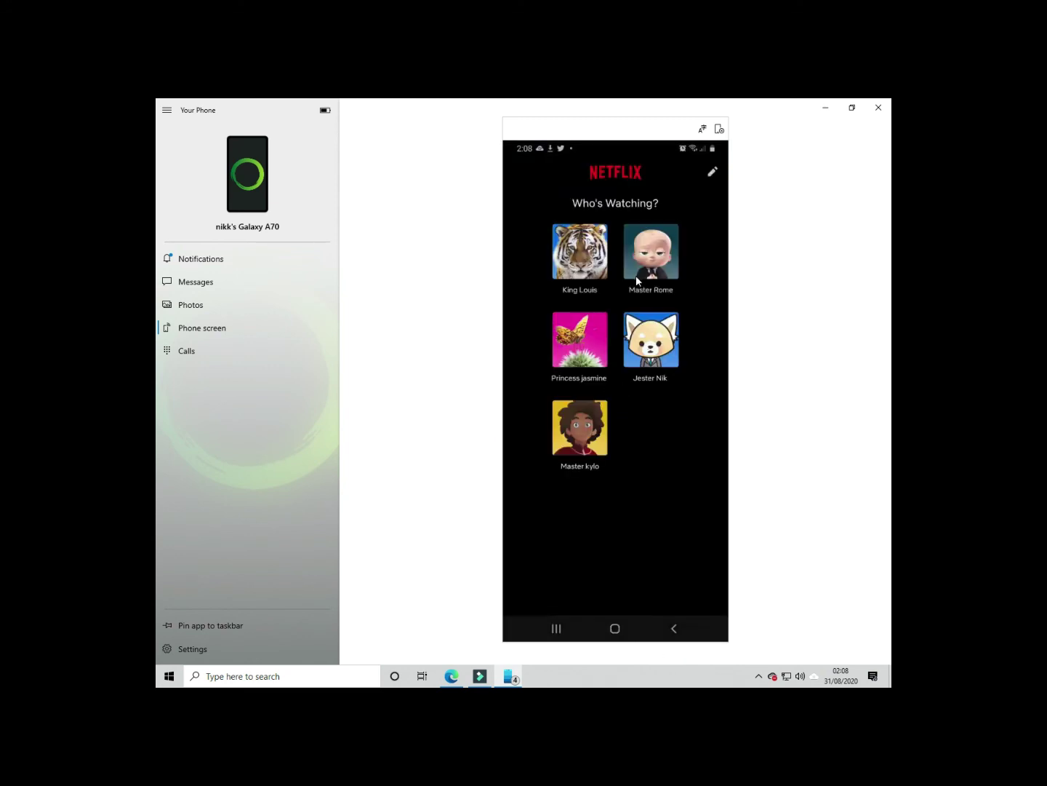
{"action": "left_click", "coordinate": [644, 342]}
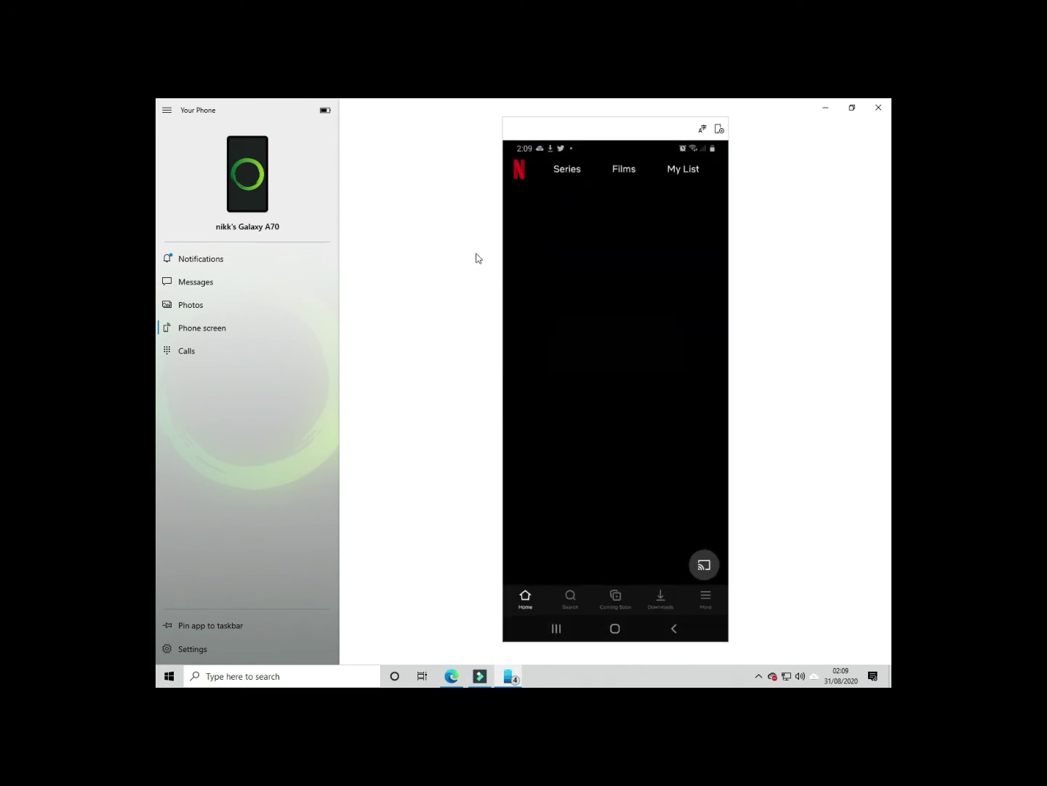
{"action": "scroll", "coordinate": [543, 504], "scroll_direction": "down", "scroll_amount": 2}
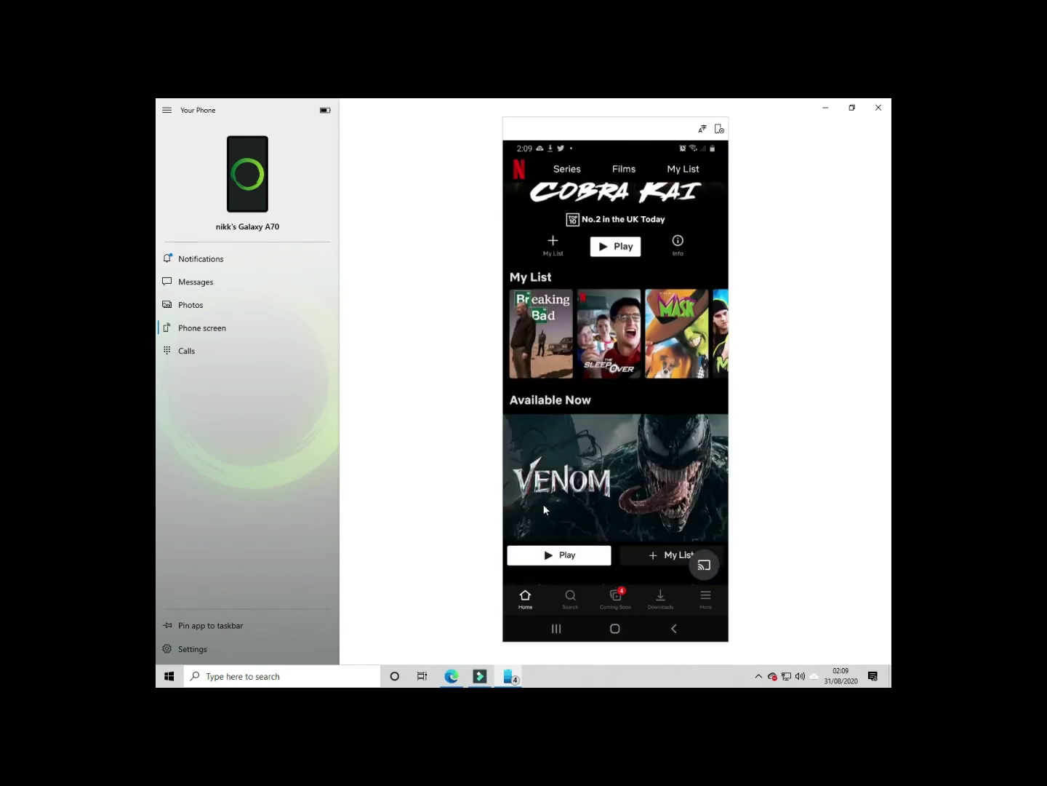
{"action": "scroll", "coordinate": [544, 499], "scroll_direction": "down", "scroll_amount": 2}
{"action": "scroll", "coordinate": [540, 501], "scroll_direction": "down", "scroll_amount": 2}
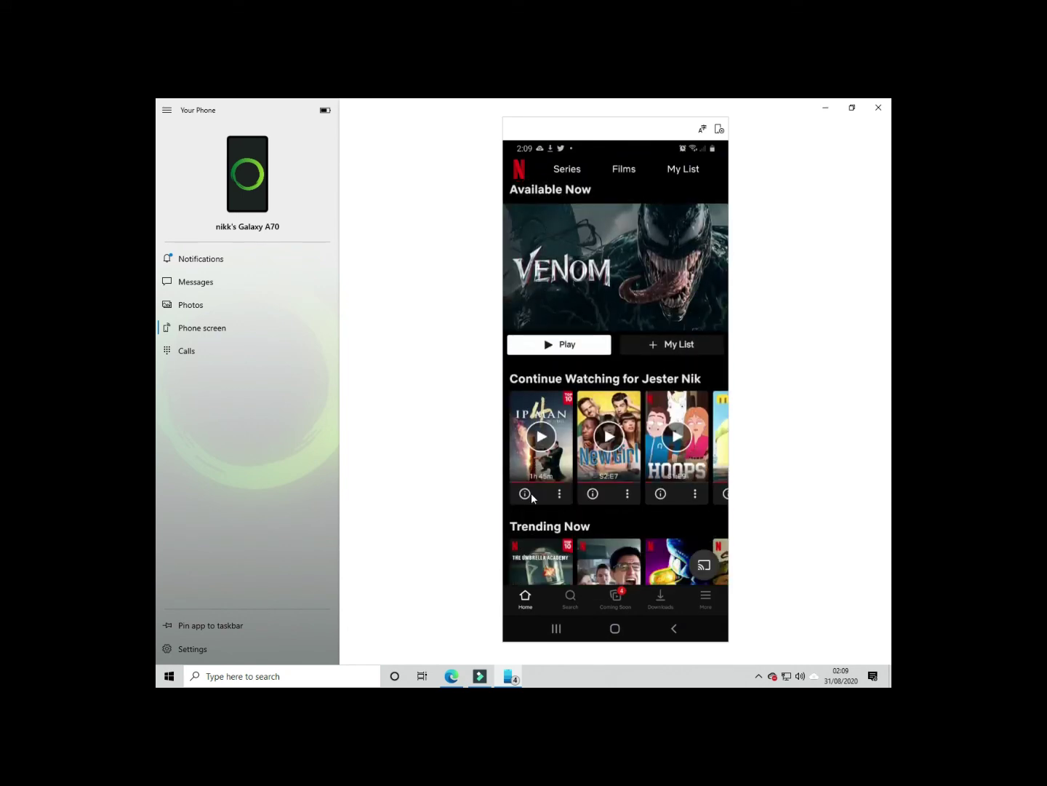
{"action": "left_click", "coordinate": [676, 437]}
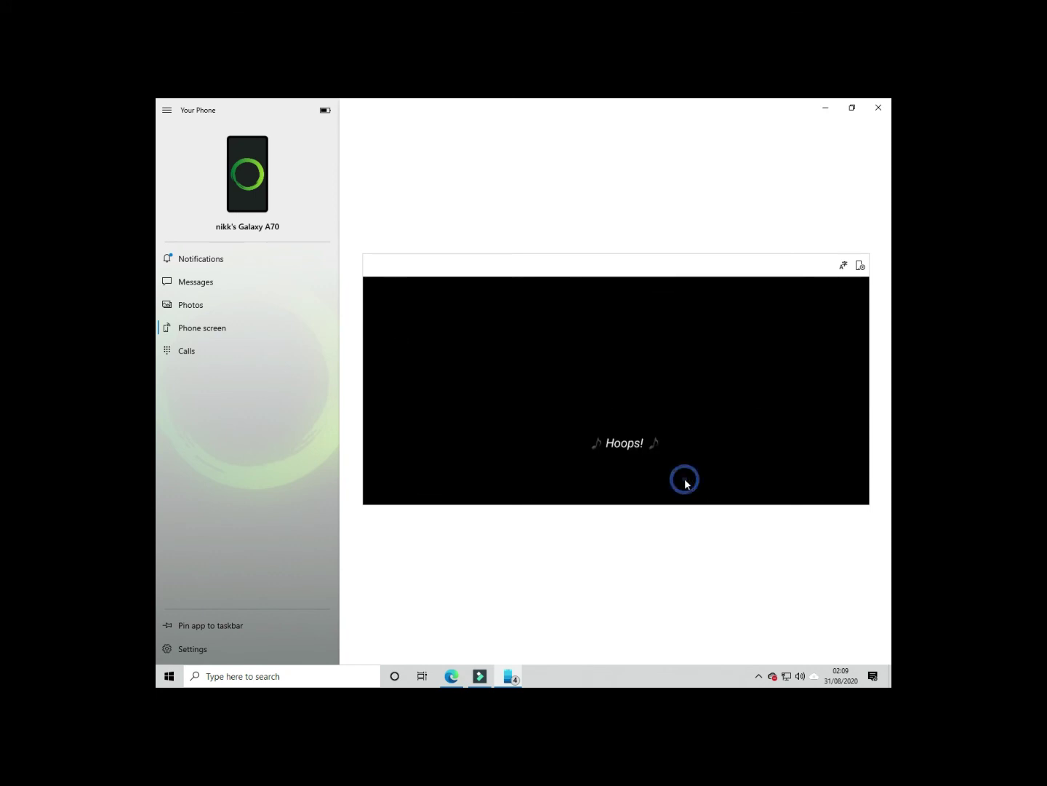
Open the episode's audio and subtitle options and review the available languages.
{"action": "left_click", "coordinate": [696, 484]}
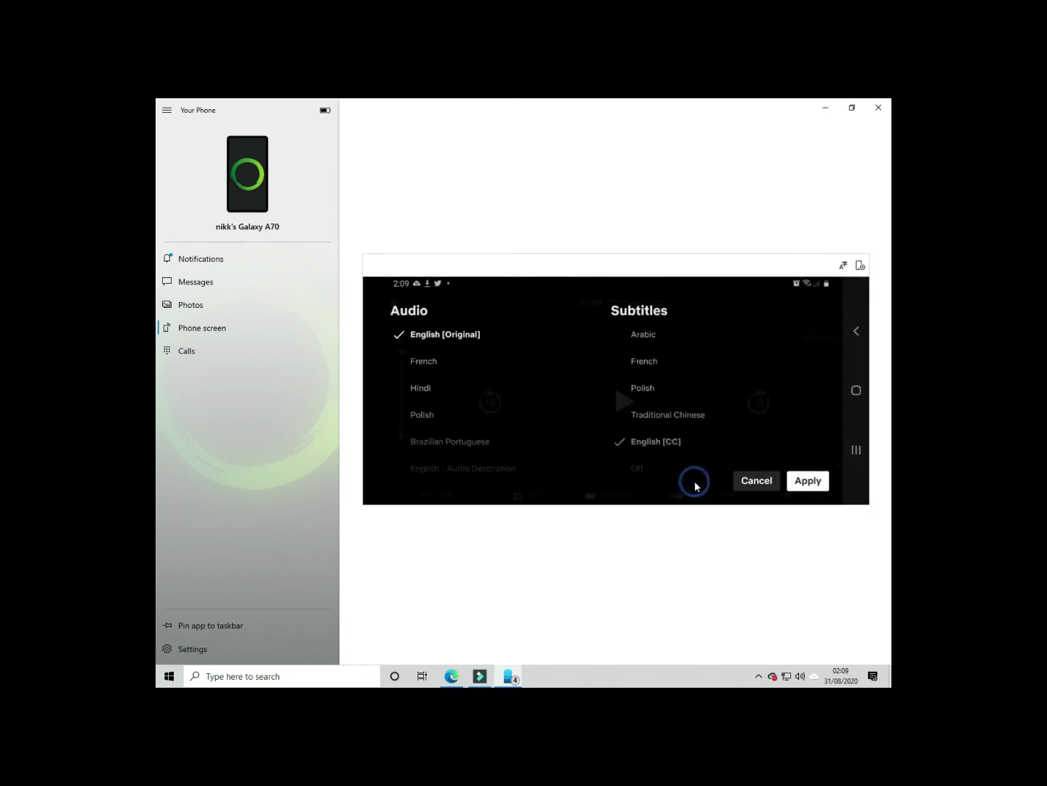
{"action": "scroll", "coordinate": [561, 433], "scroll_direction": "down", "scroll_amount": 1}
{"action": "scroll", "coordinate": [665, 437], "scroll_direction": "down", "scroll_amount": 1}
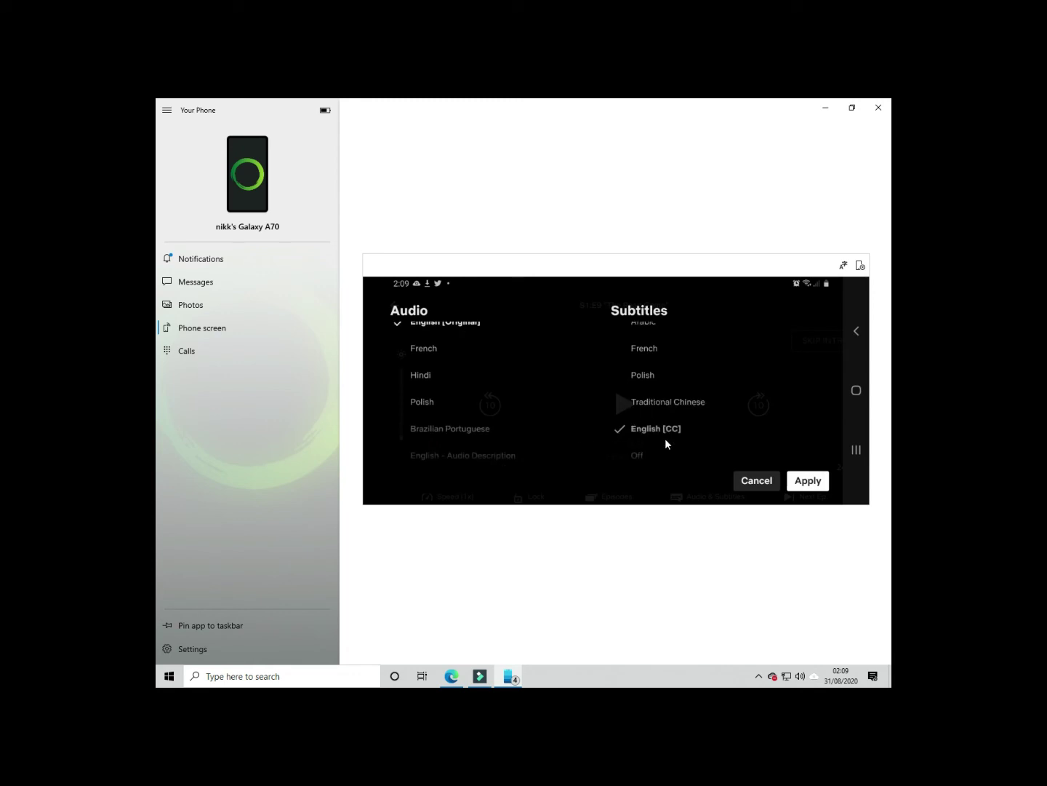
{"action": "scroll", "coordinate": [659, 439], "scroll_direction": "up", "scroll_amount": 1}
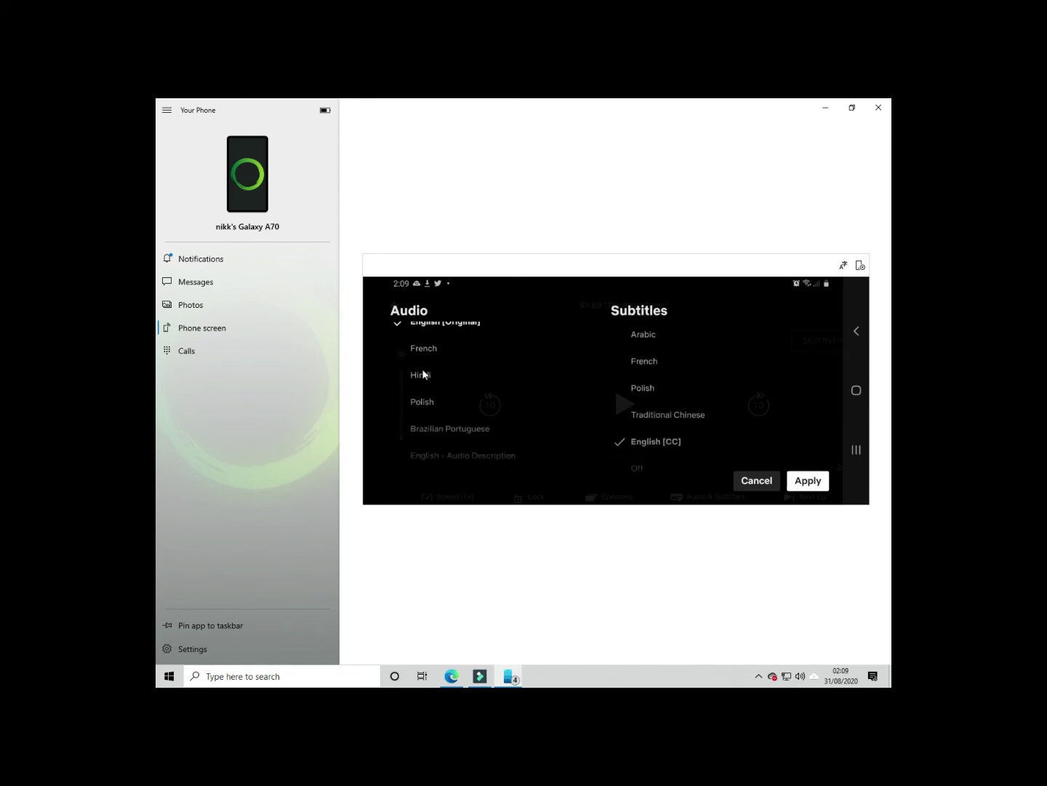
Try the Polish, Brazilian Portuguese and English - Audio Description audio tracks, and return to English [Original].
{"action": "left_click", "coordinate": [478, 406]}
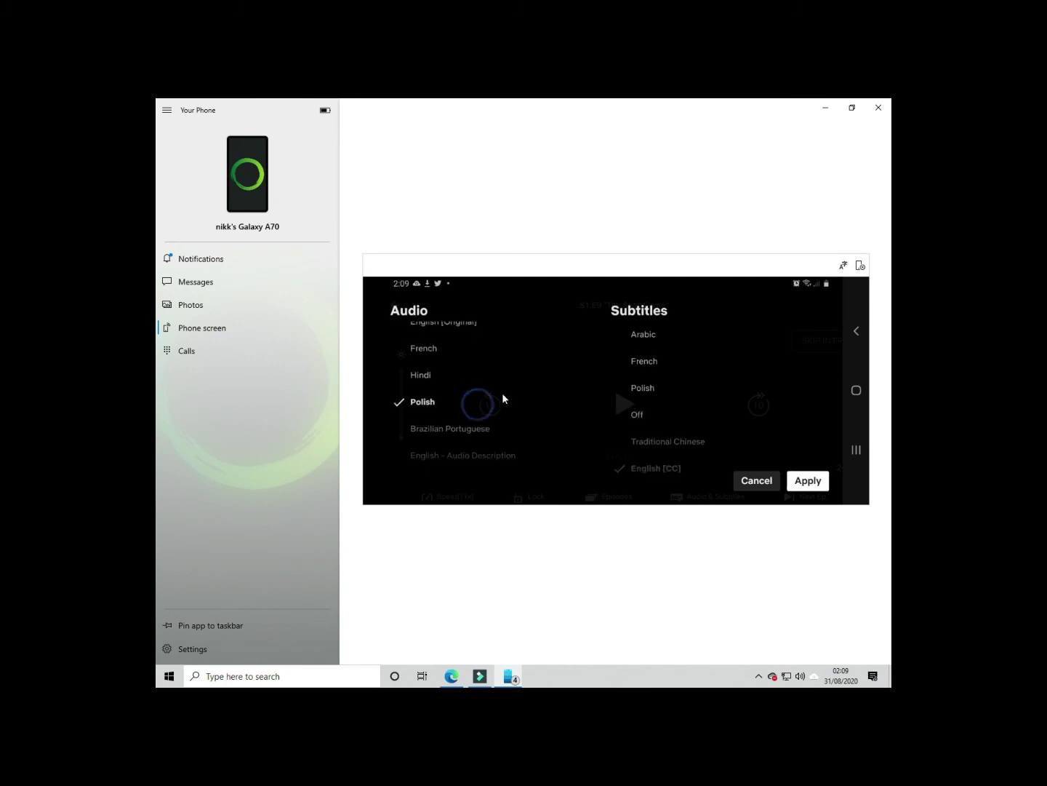
{"action": "left_click", "coordinate": [450, 430]}
{"action": "left_click", "coordinate": [465, 467]}
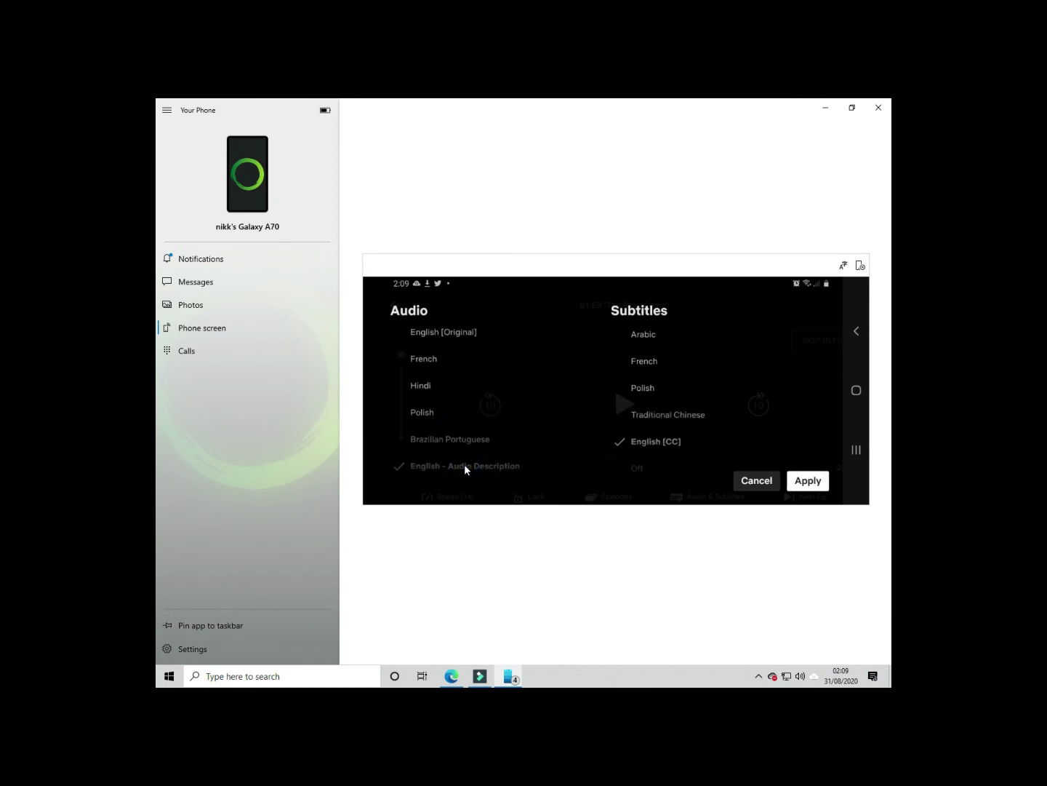
{"action": "scroll", "coordinate": [448, 424], "scroll_direction": "down", "scroll_amount": 1}
{"action": "scroll", "coordinate": [456, 370], "scroll_direction": "up", "scroll_amount": 1}
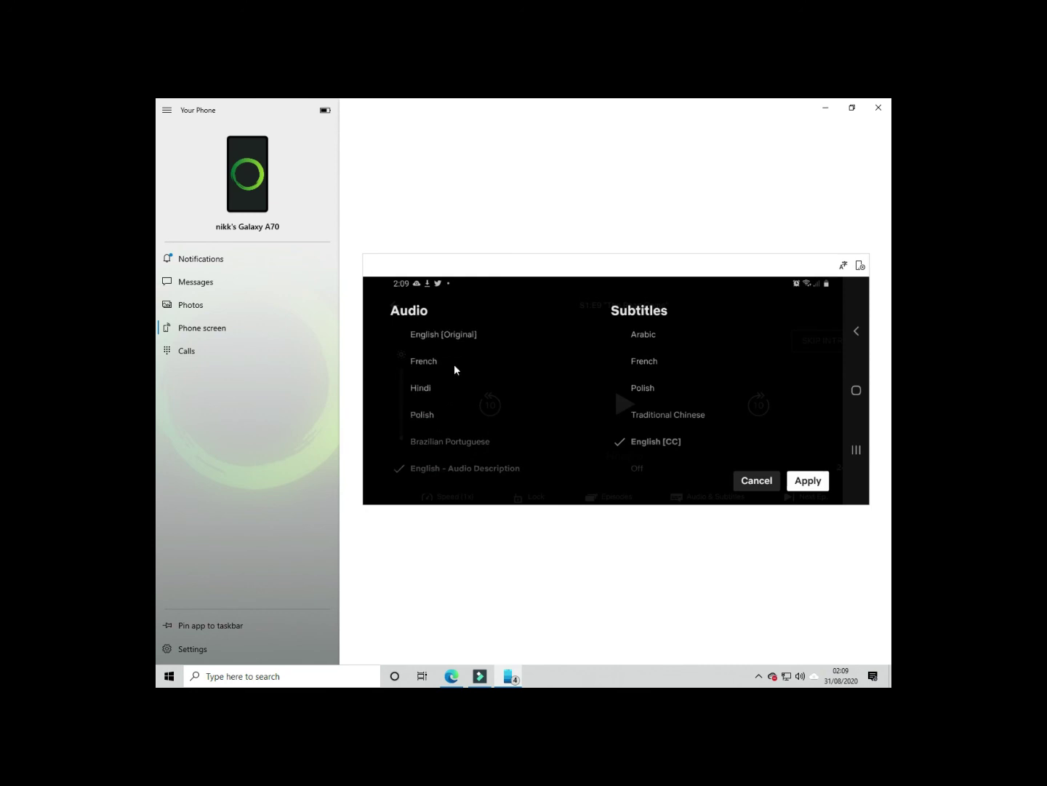
{"action": "left_click", "coordinate": [459, 338]}
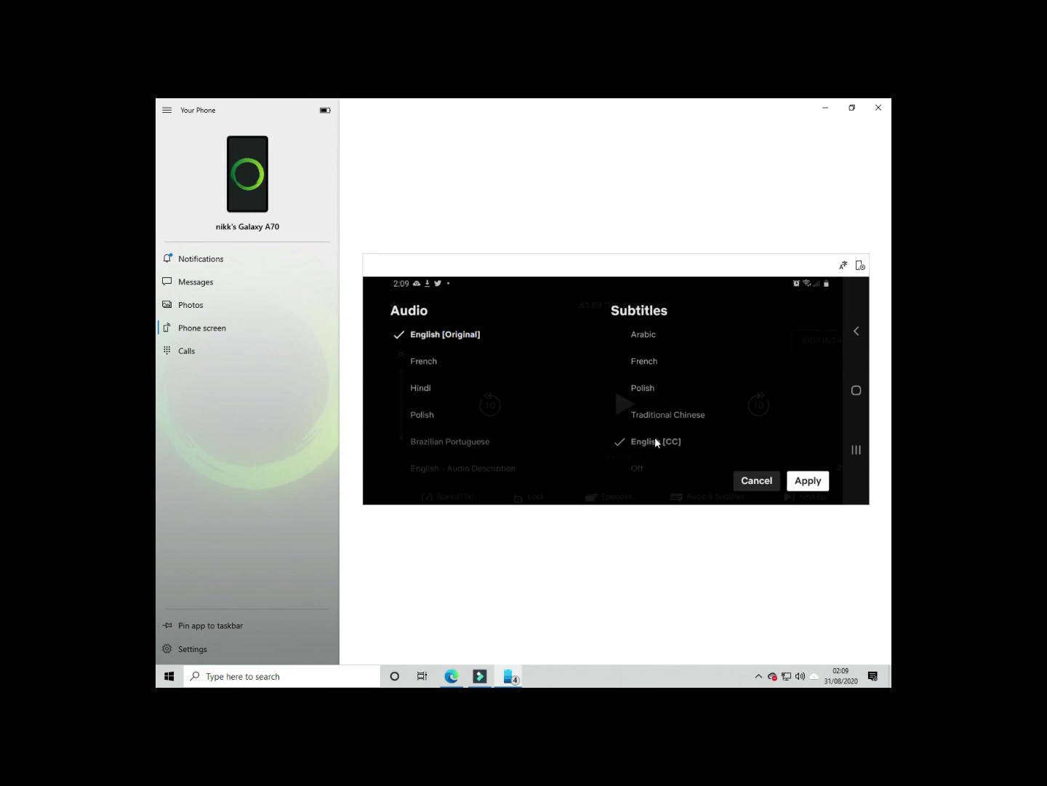
Turn the episode's subtitles off, apply the change, and leave the player.
{"action": "left_click", "coordinate": [641, 469]}
{"action": "left_click", "coordinate": [789, 482]}
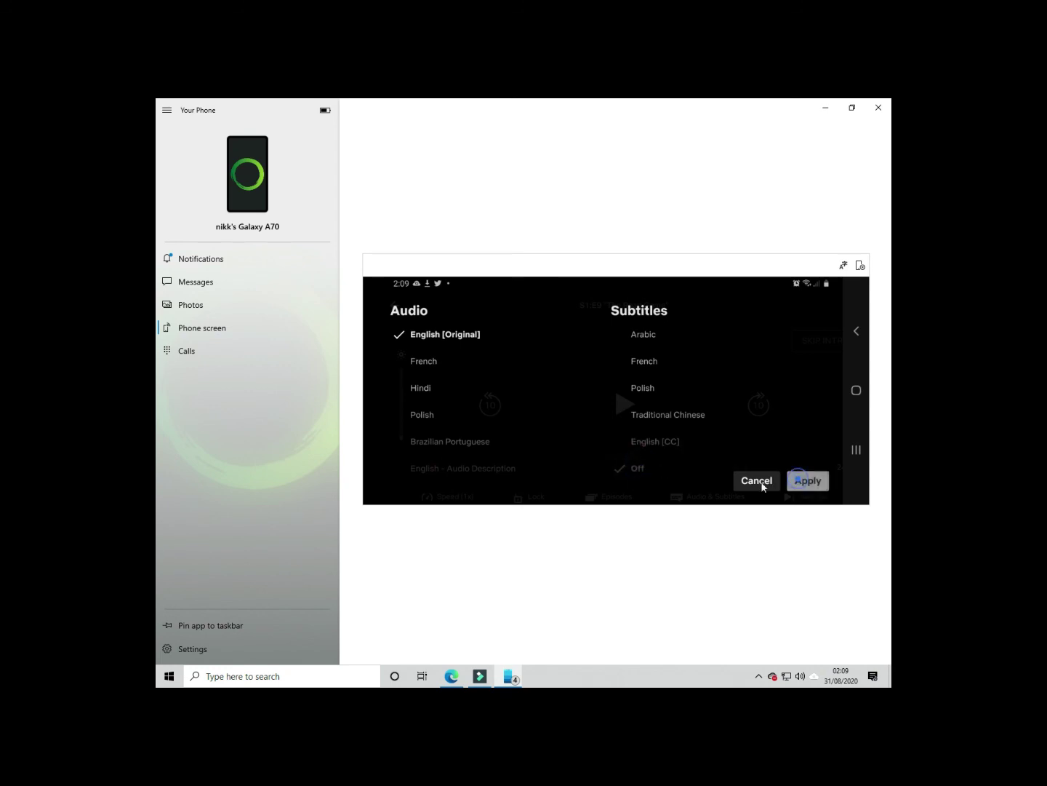
{"action": "left_click", "coordinate": [622, 405]}
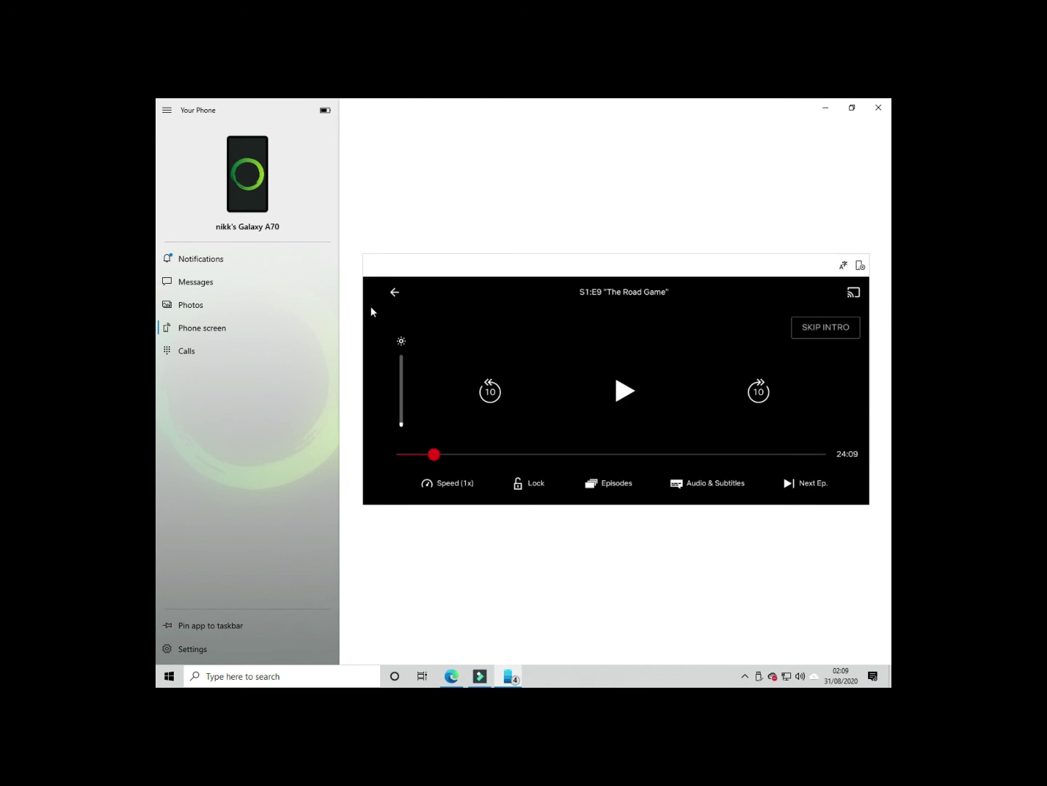
{"action": "left_click", "coordinate": [392, 294]}
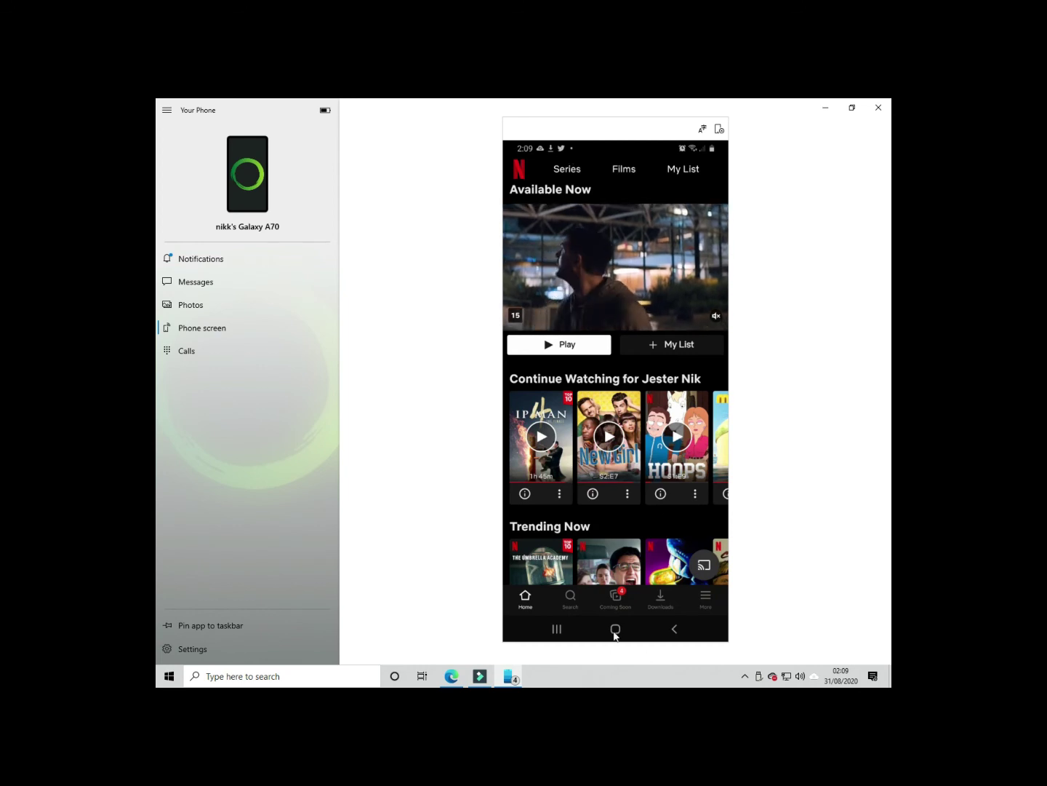
Open My Files from the phone's home screen, browse the files in Downloads, and return to the overview.
{"action": "left_click", "coordinate": [614, 627]}
{"action": "left_click", "coordinate": [586, 433]}
{"action": "left_click", "coordinate": [615, 383]}
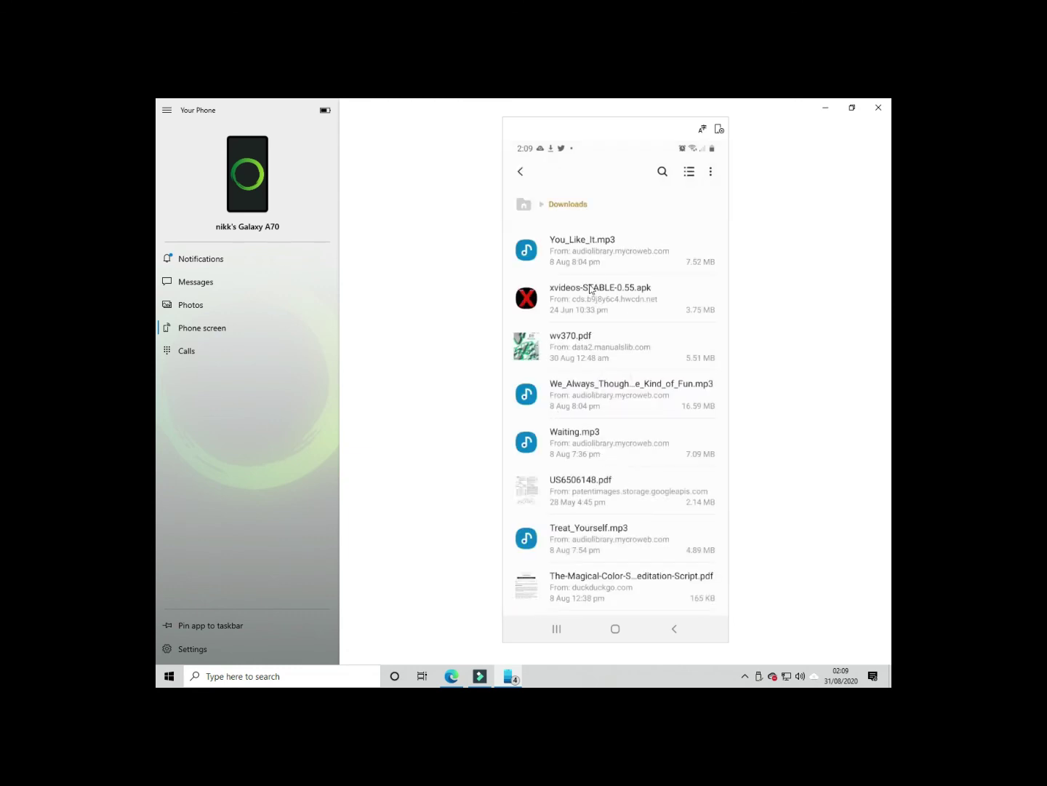
{"action": "scroll", "coordinate": [567, 298], "scroll_direction": "down", "scroll_amount": 2}
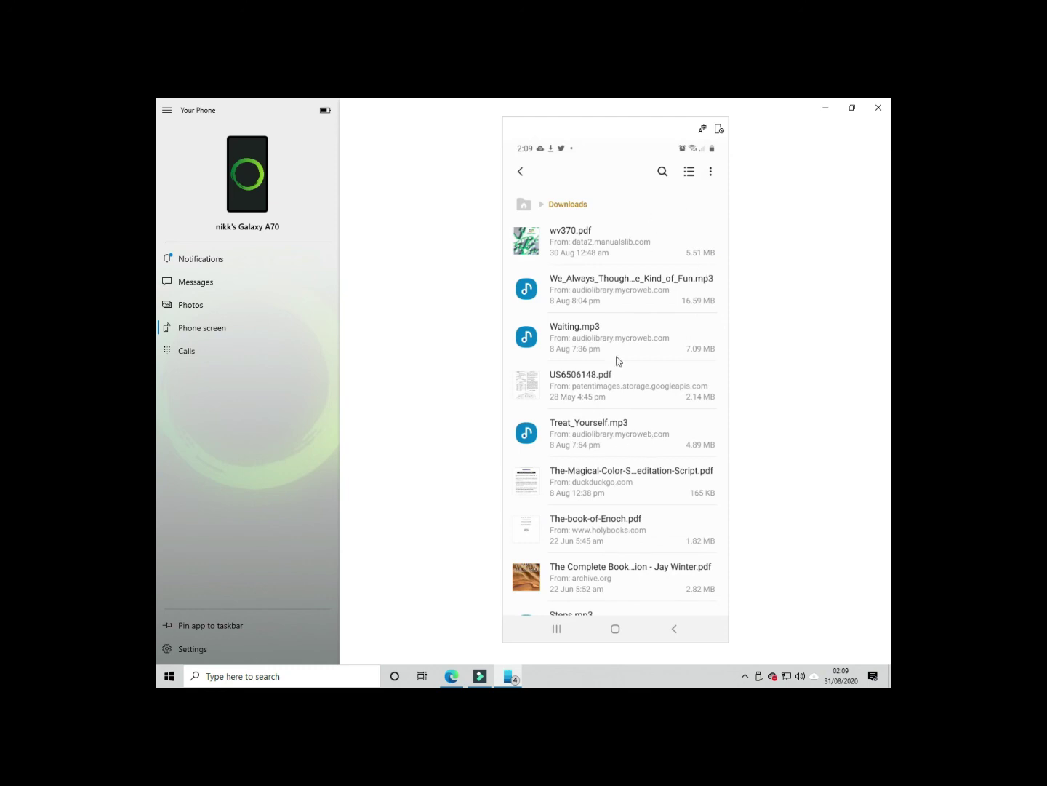
{"action": "scroll", "coordinate": [597, 404], "scroll_direction": "down", "scroll_amount": 3}
{"action": "scroll", "coordinate": [604, 409], "scroll_direction": "up", "scroll_amount": 5}
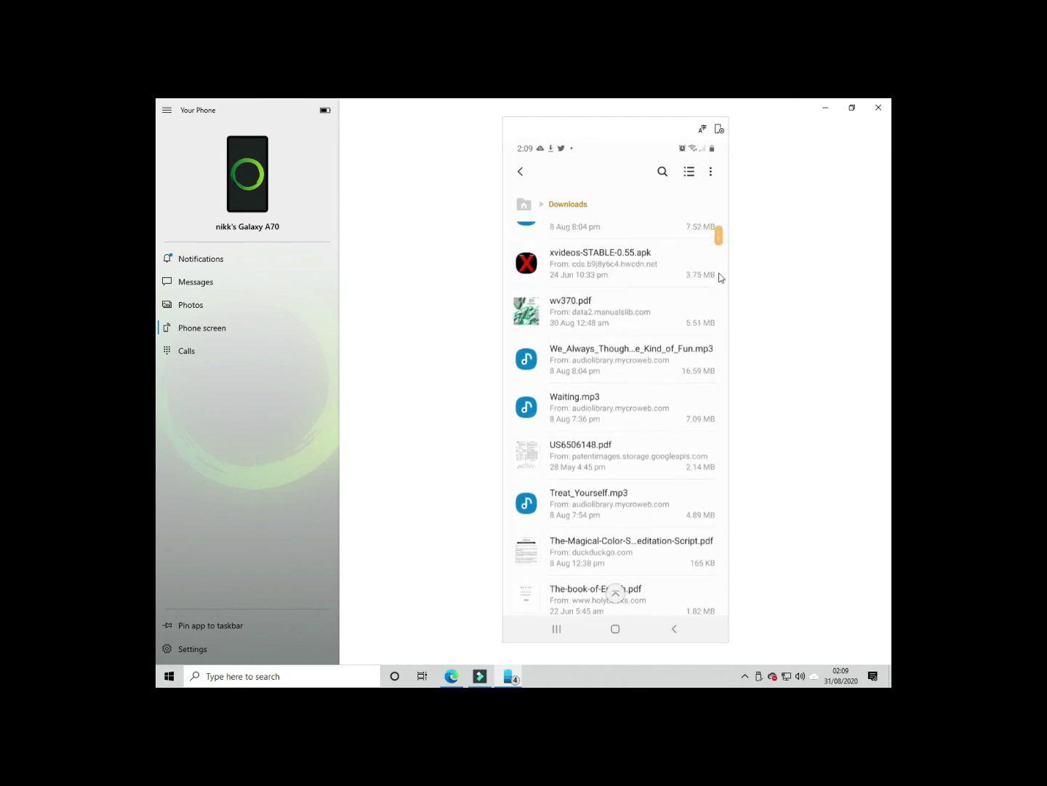
{"action": "scroll", "coordinate": [526, 233], "scroll_direction": "down", "scroll_amount": 2}
{"action": "left_click", "coordinate": [522, 172]}
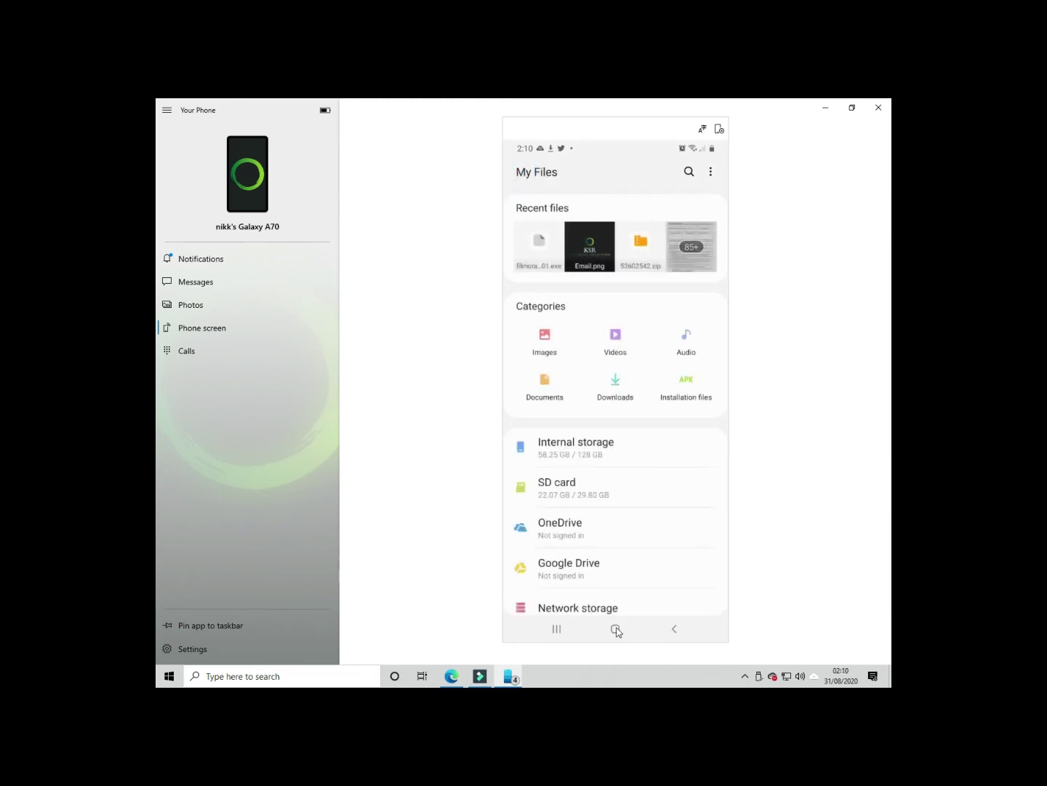
Look through the APK files in the Download folder under Installation files, and close Your Phone.
{"action": "left_click", "coordinate": [686, 389]}
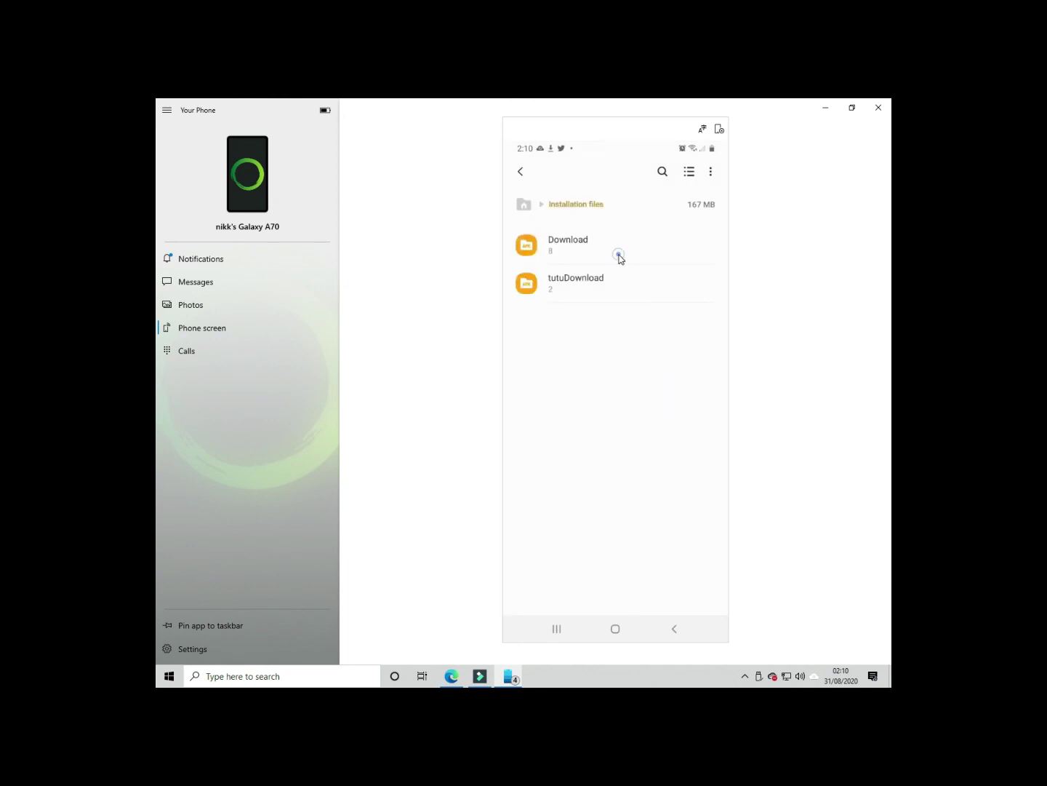
{"action": "left_click", "coordinate": [620, 260]}
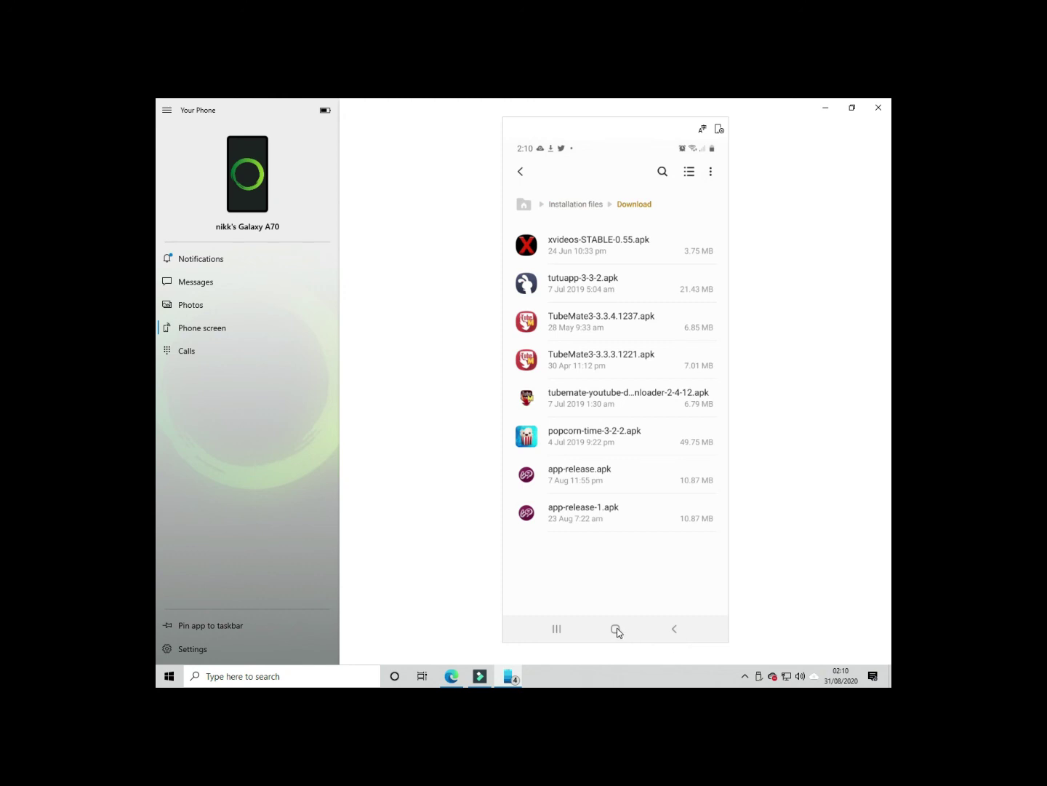
{"action": "left_click", "coordinate": [879, 107]}
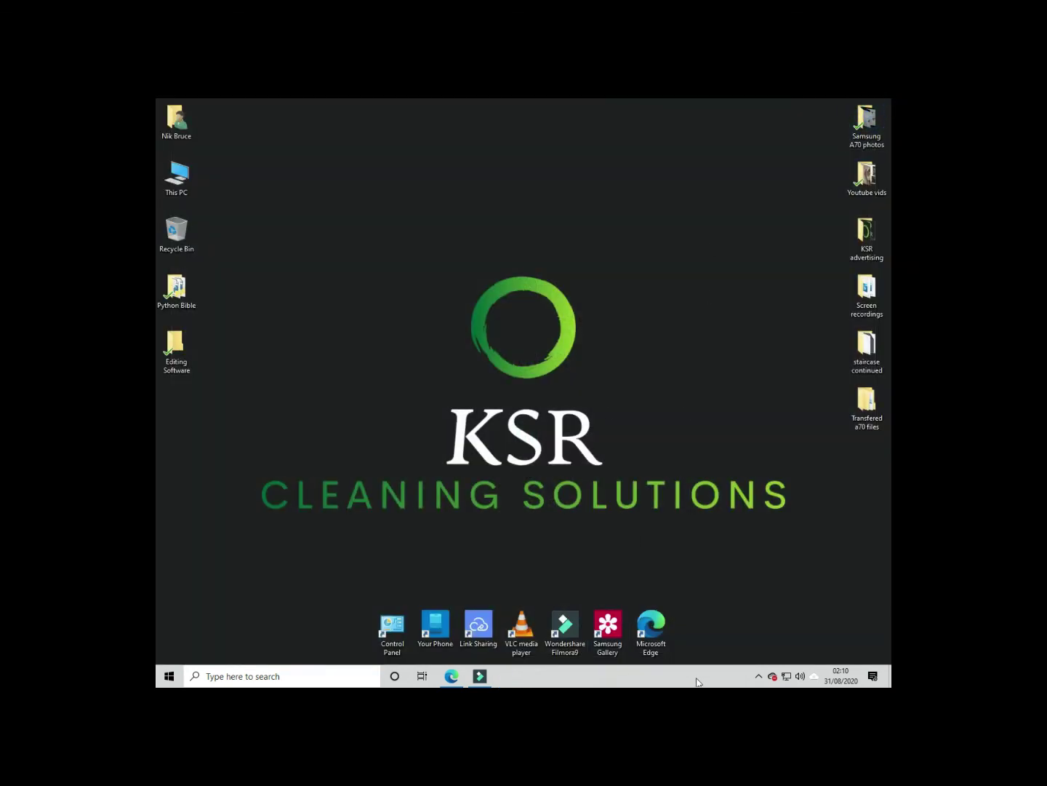